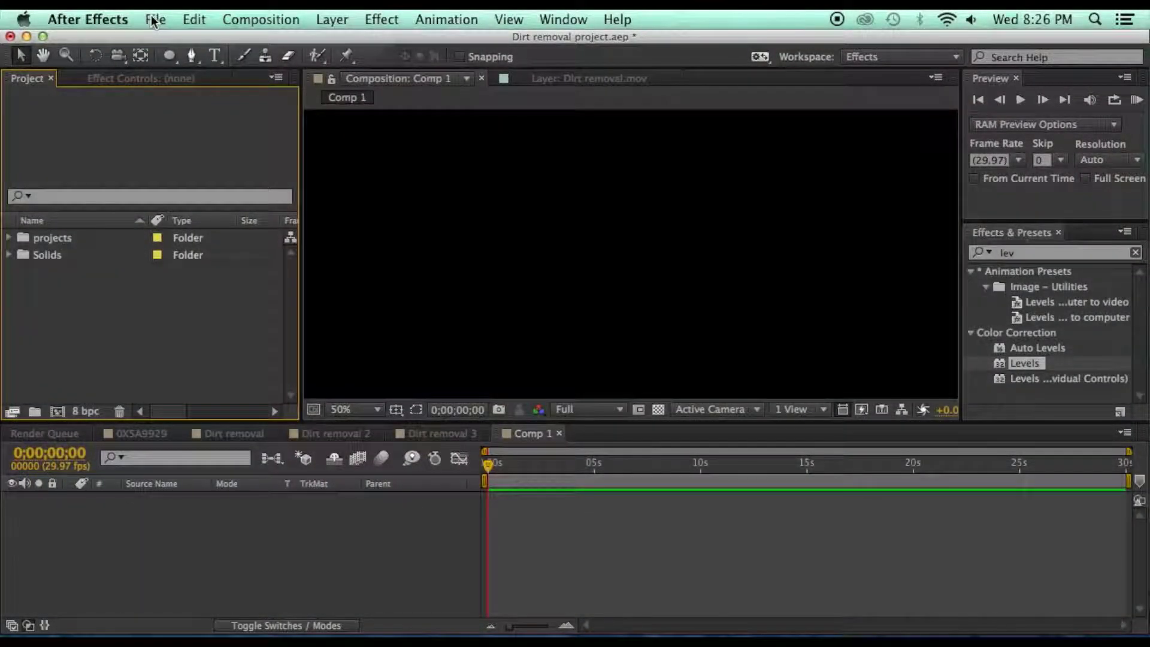
# Step: Import Dirt removal.mov from the Desktop into the project as footage
pyautogui.click(155, 22)
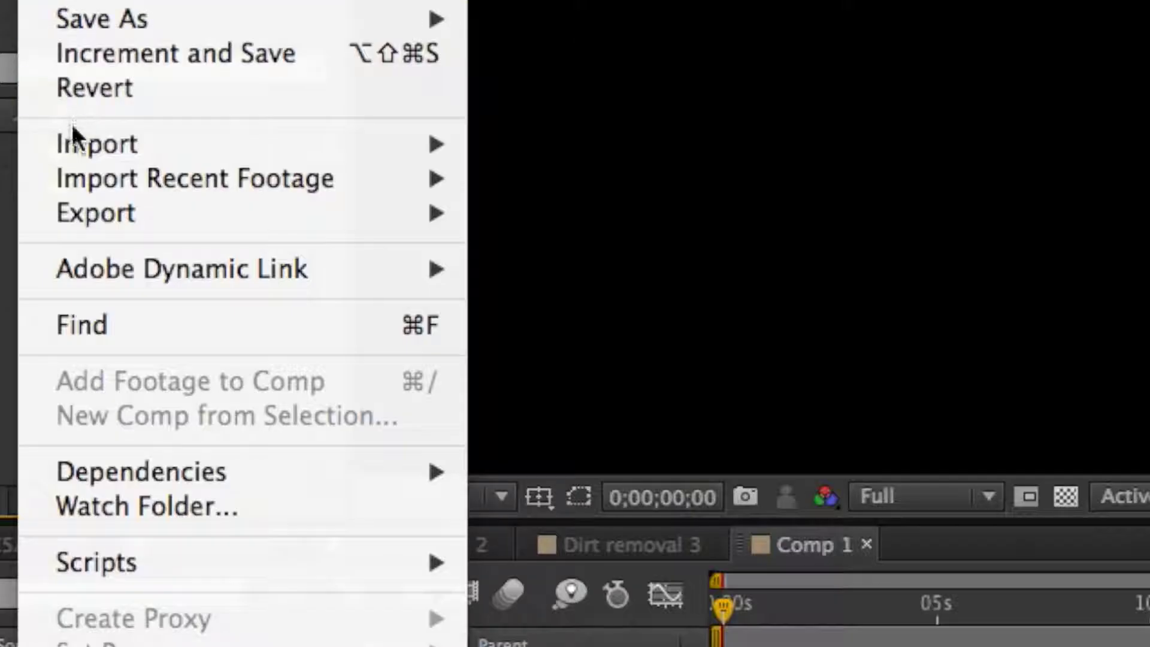
pyautogui.moveTo(144, 141)
pyautogui.click(511, 144)
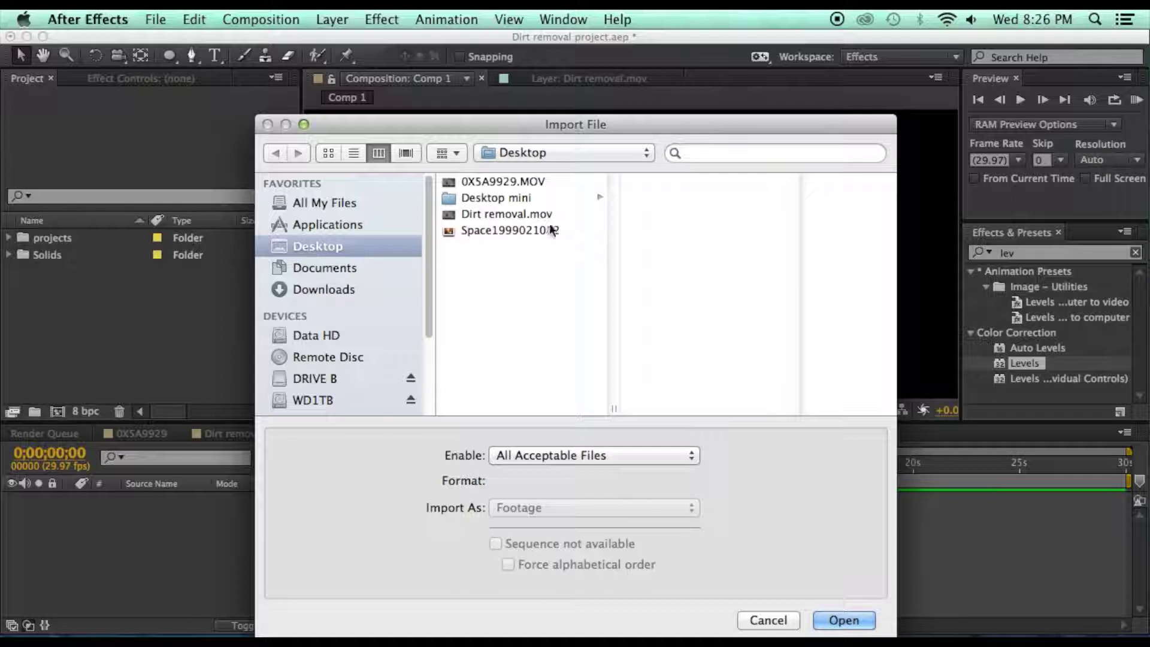
pyautogui.click(522, 218)
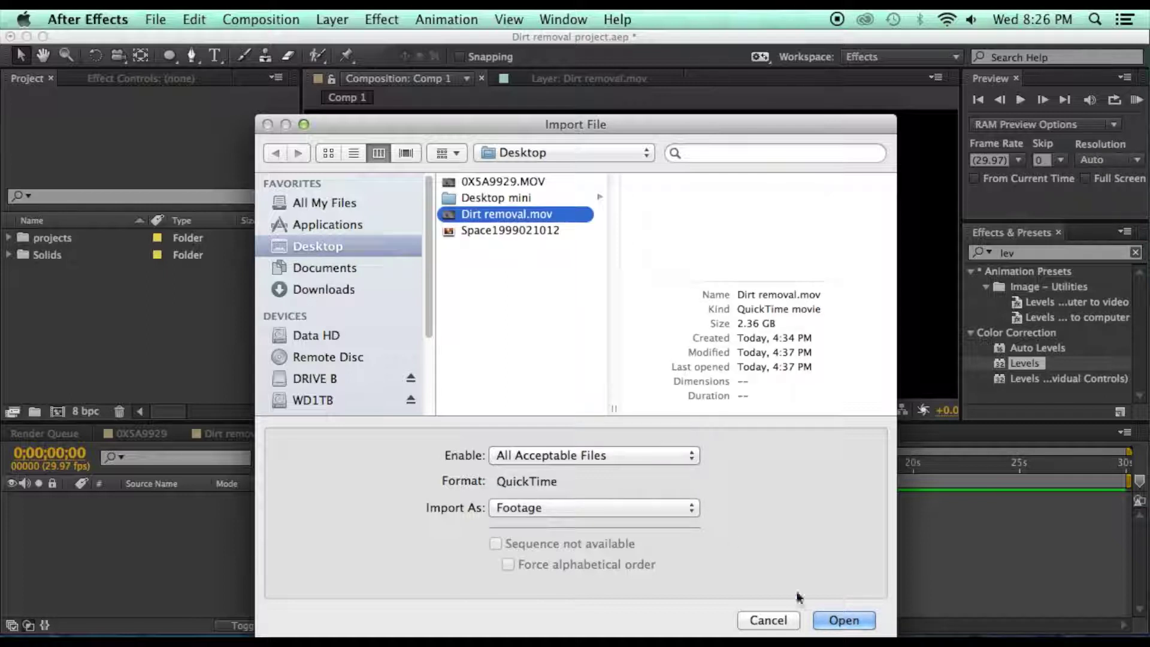
pyautogui.click(844, 619)
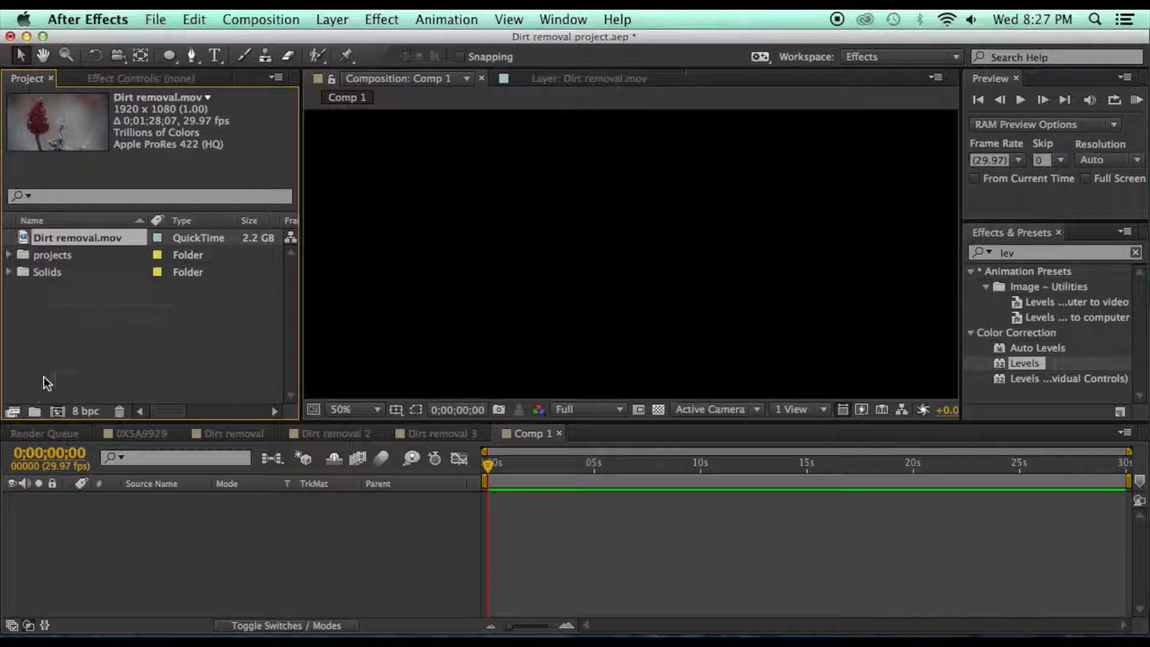
# Step: Create a composition from the Dirt removal.mov footage and duplicate its video layer
pyautogui.click(57, 411)
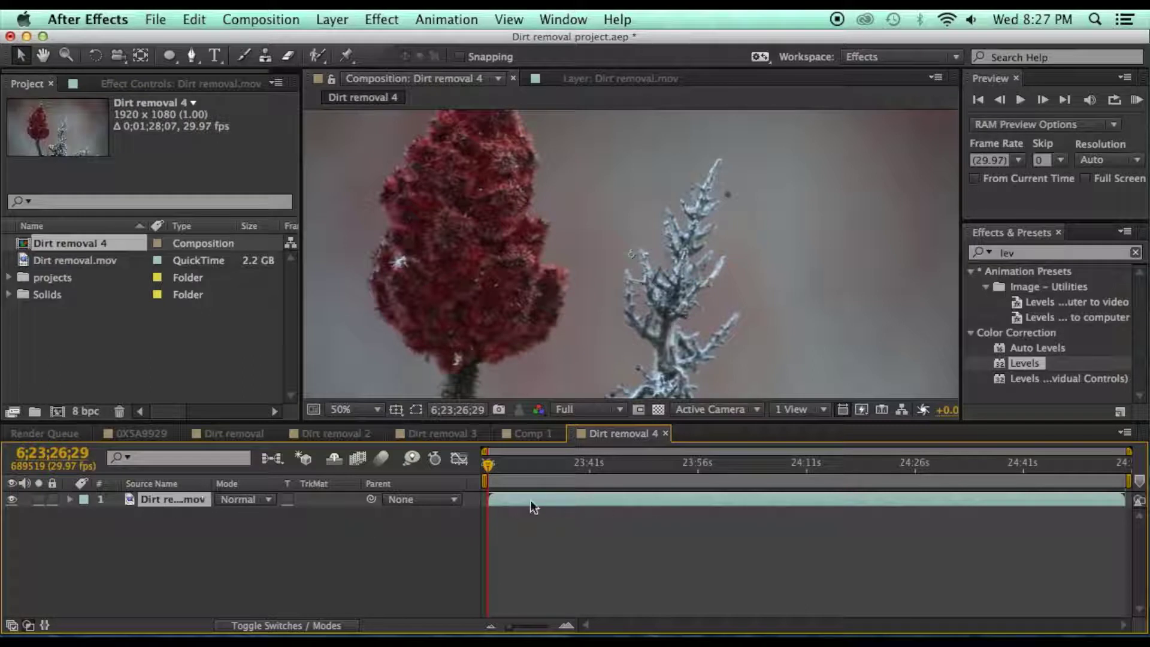
pyautogui.click(193, 18)
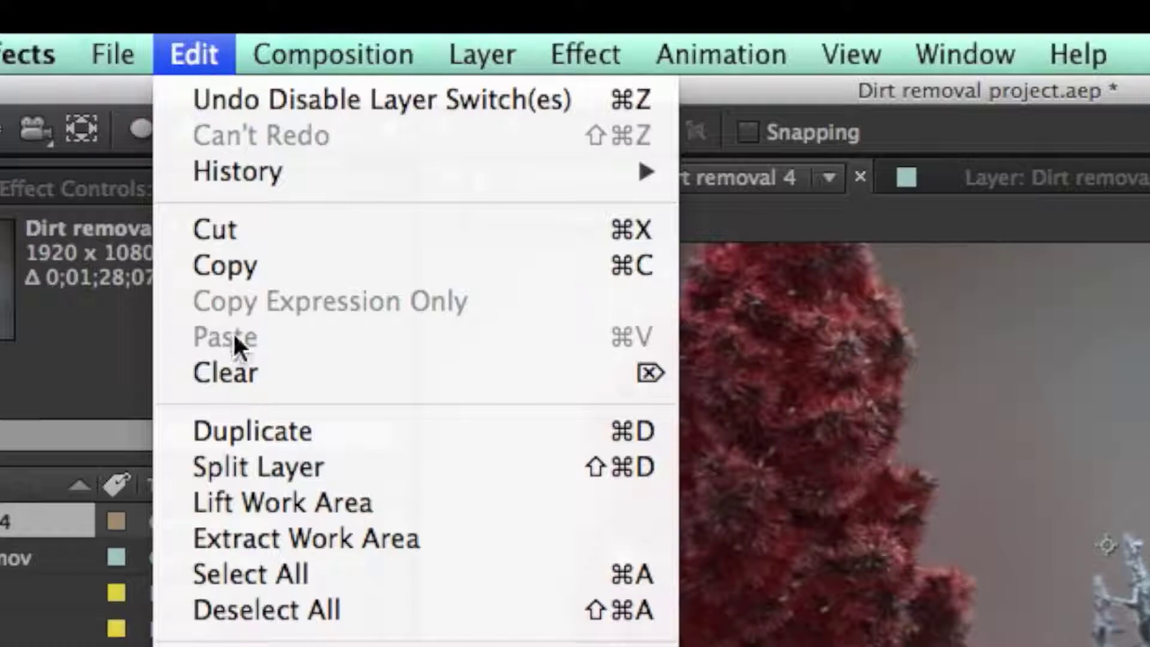
pyautogui.click(249, 433)
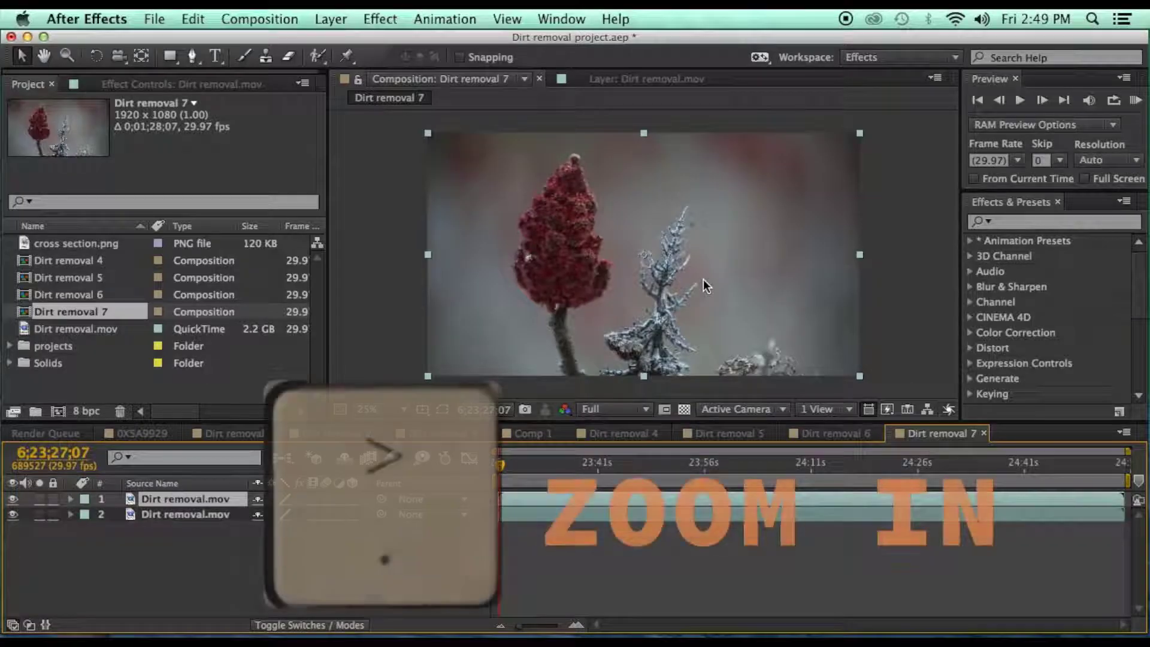
# Step: Draw a small elliptical mask tightly around the dark dirt spot beside the silver plant's tip on the upper video layer
pyautogui.press('.')
pyautogui.press('.')
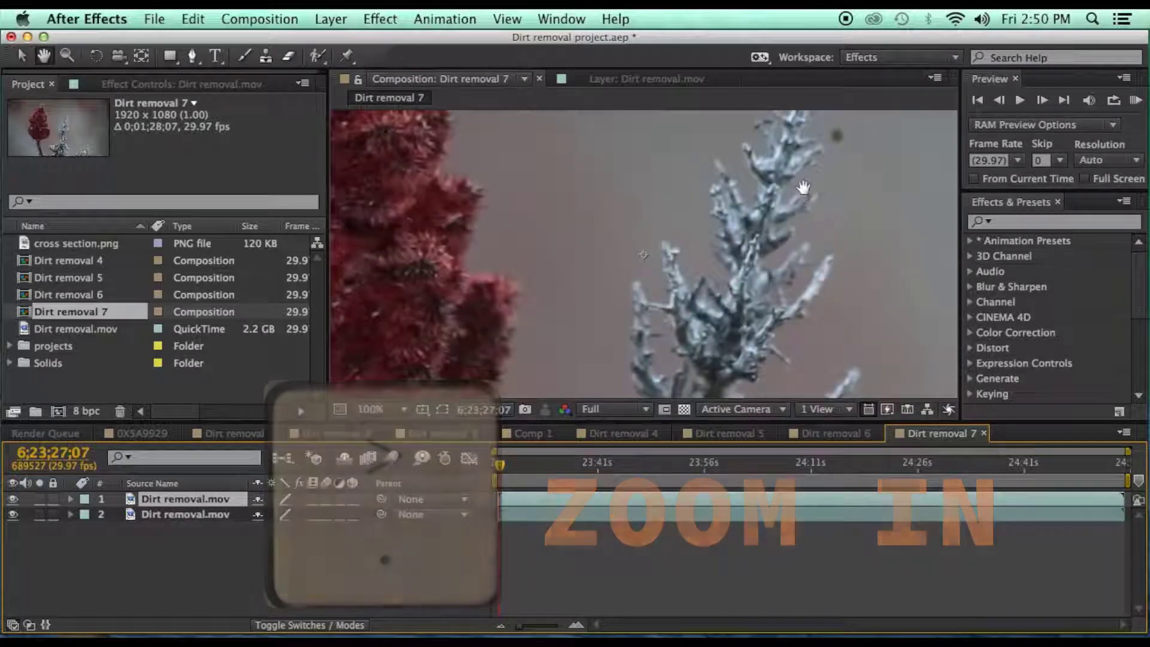
pyautogui.moveTo(703, 209); pyautogui.dragTo(622, 324)
pyautogui.press('v')
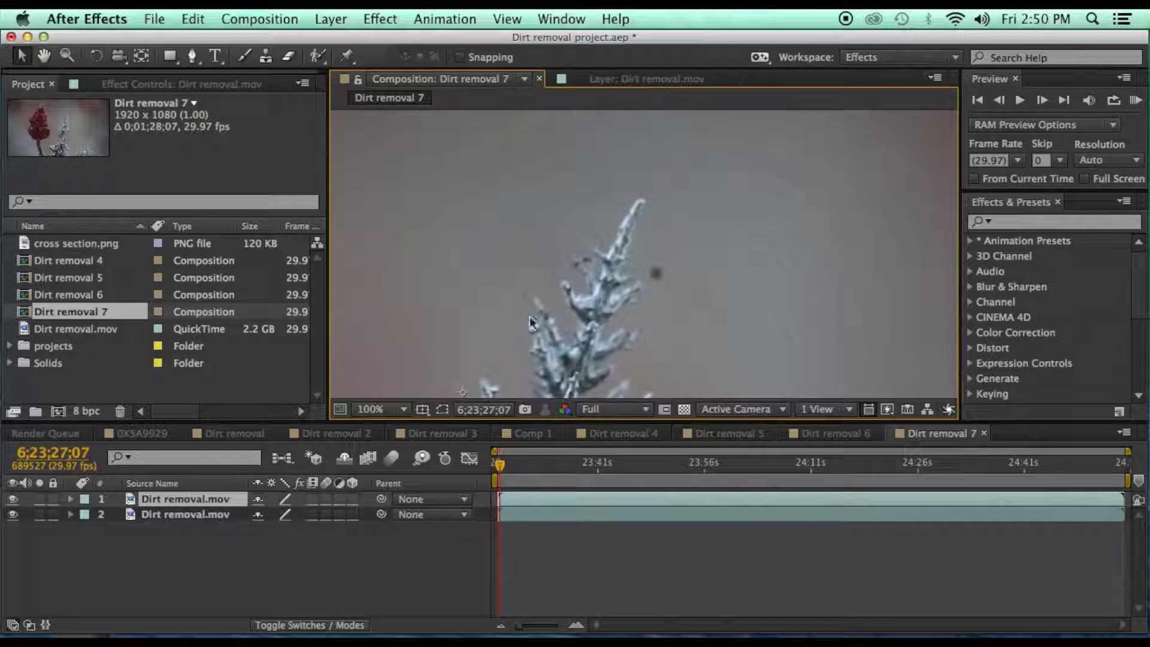
pyautogui.press('Tab')
pyautogui.press('Tab')
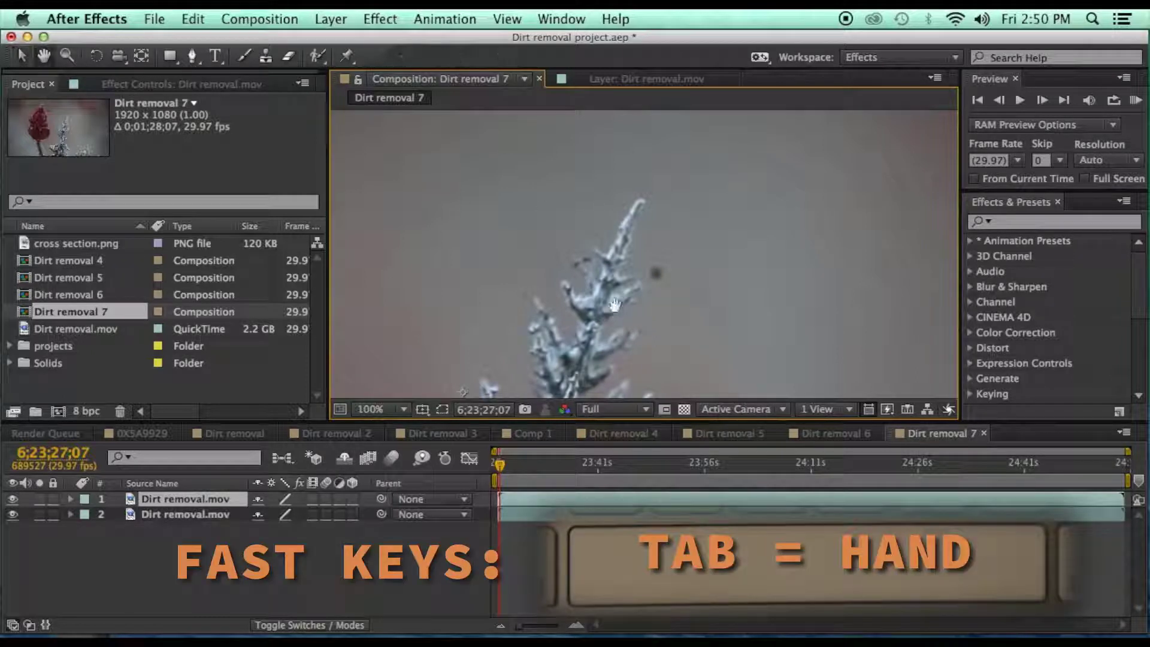
pyautogui.press('y')
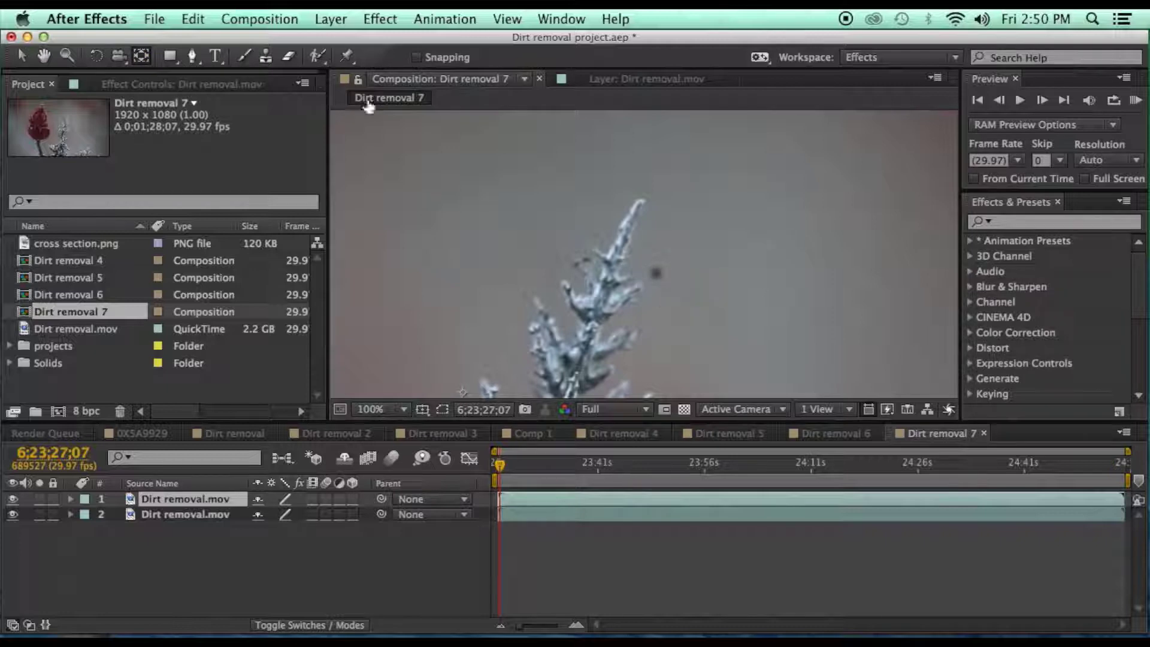
pyautogui.moveTo(170, 56); pyautogui.dragTo(203, 96)
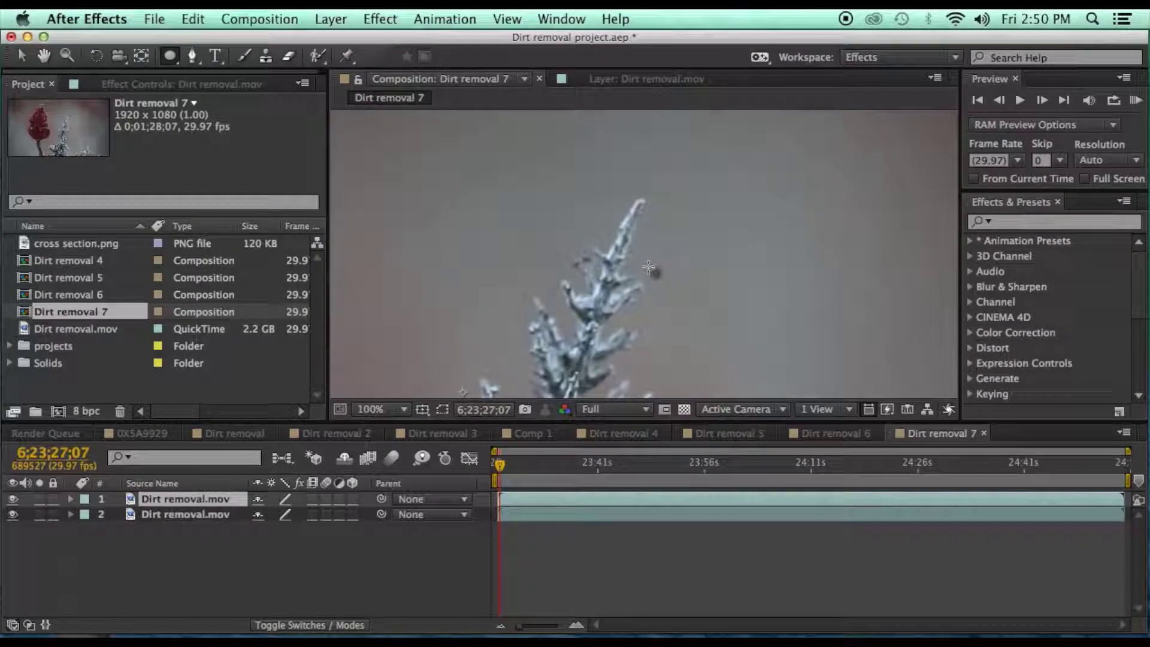
pyautogui.moveTo(646, 261); pyautogui.dragTo(665, 283)
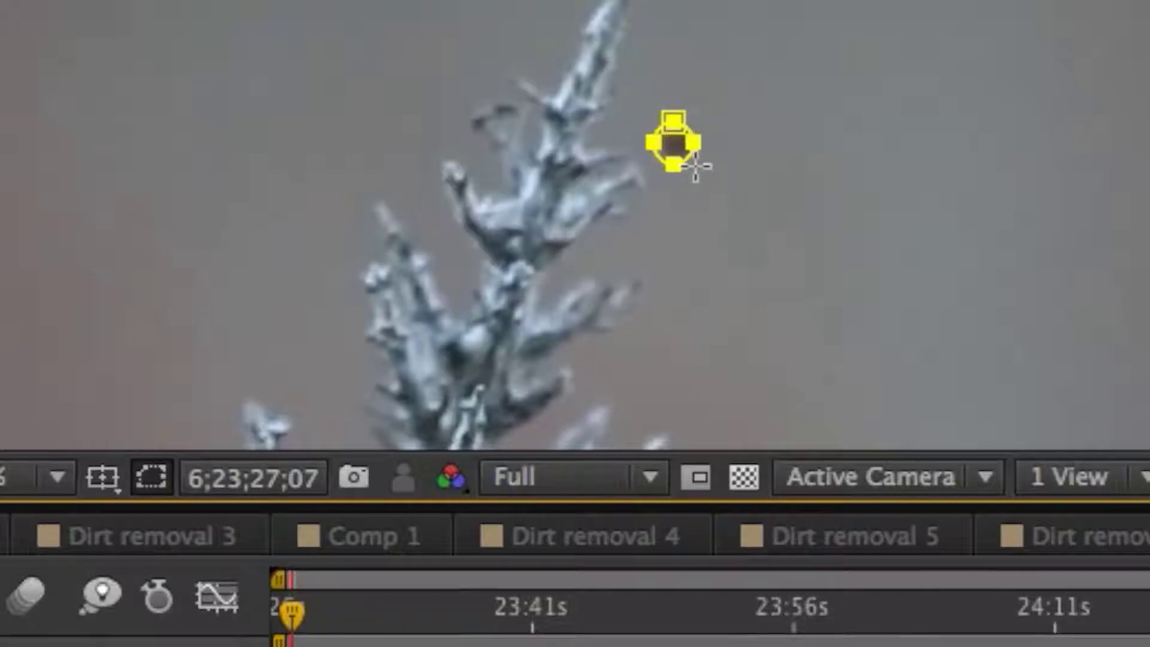
pyautogui.moveTo(695, 167); pyautogui.dragTo(698, 171)
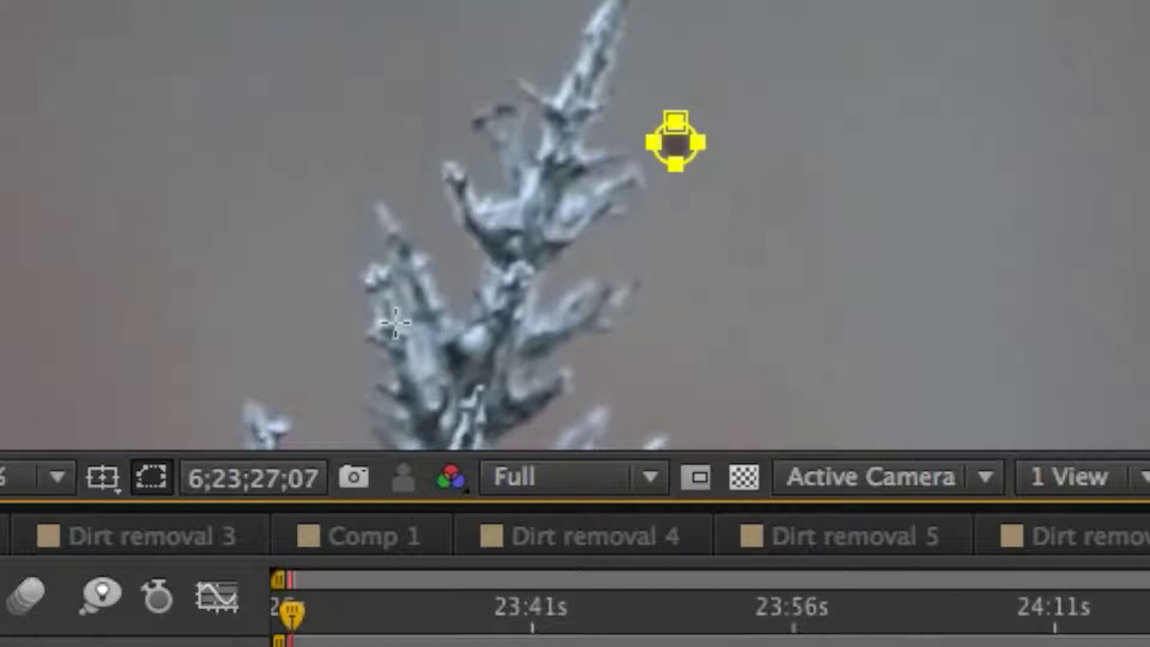
# Step: Toggle the mask outline's visibility to compare the dirt spot, ending with it shown, and reveal the upper layer's mask in the timeline
pyautogui.click(152, 479)
pyautogui.click(152, 481)
pyautogui.click(152, 480)
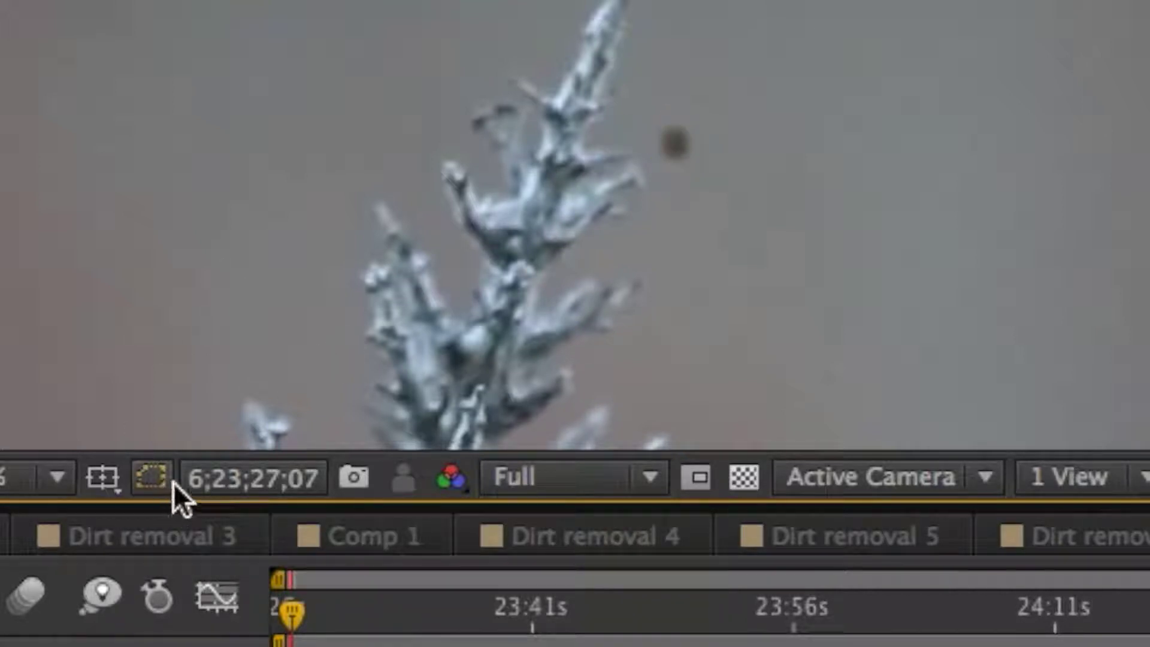
pyautogui.click(154, 483)
pyautogui.click(154, 482)
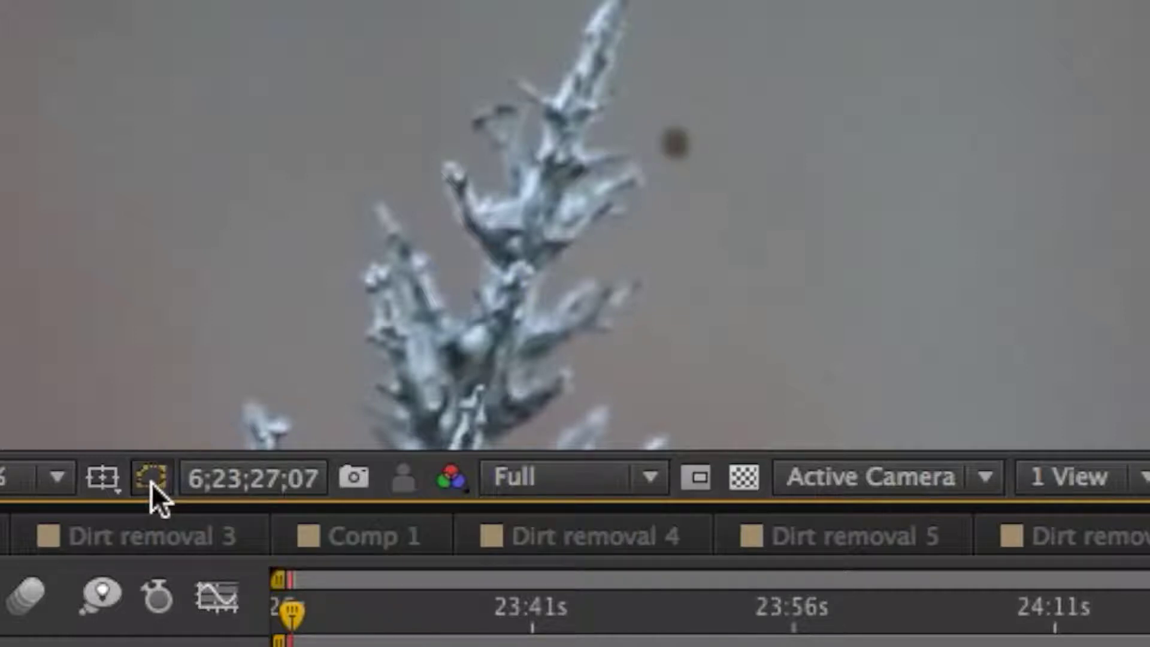
pyautogui.click(152, 483)
pyautogui.click(152, 482)
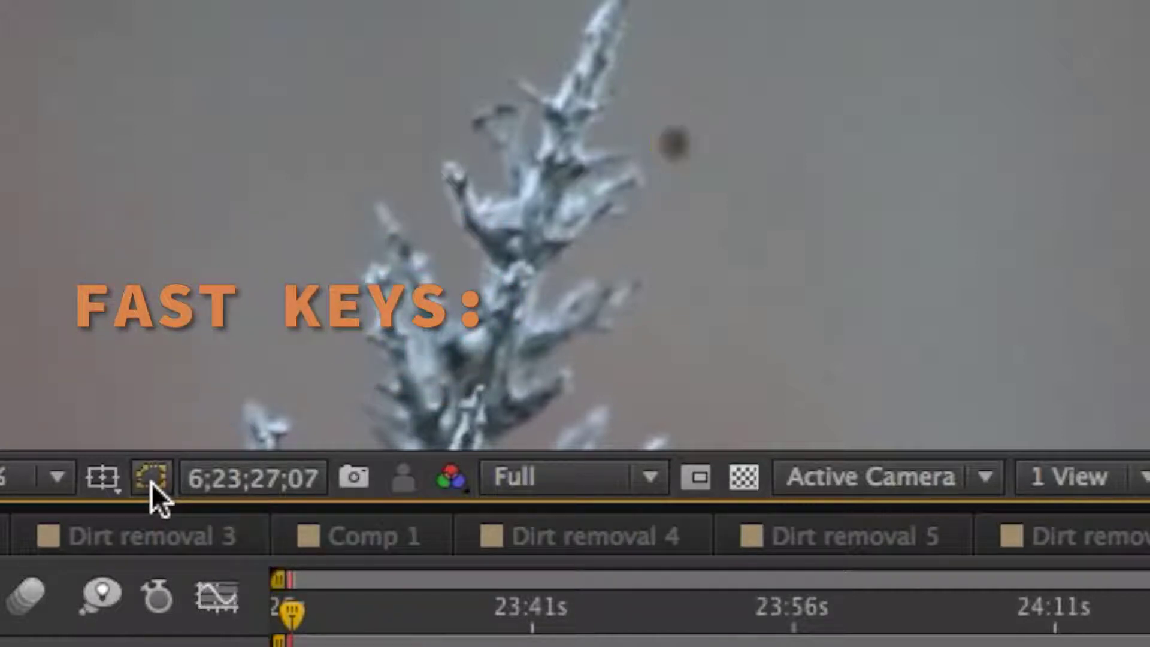
pyautogui.click(153, 483)
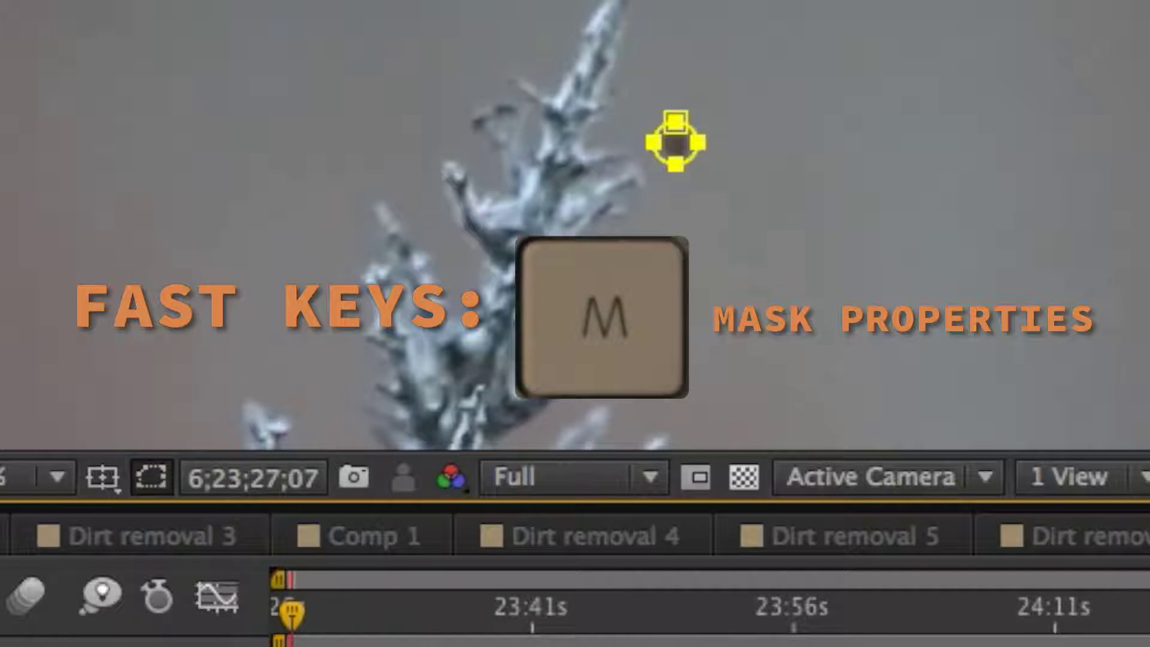
pyautogui.press('m')
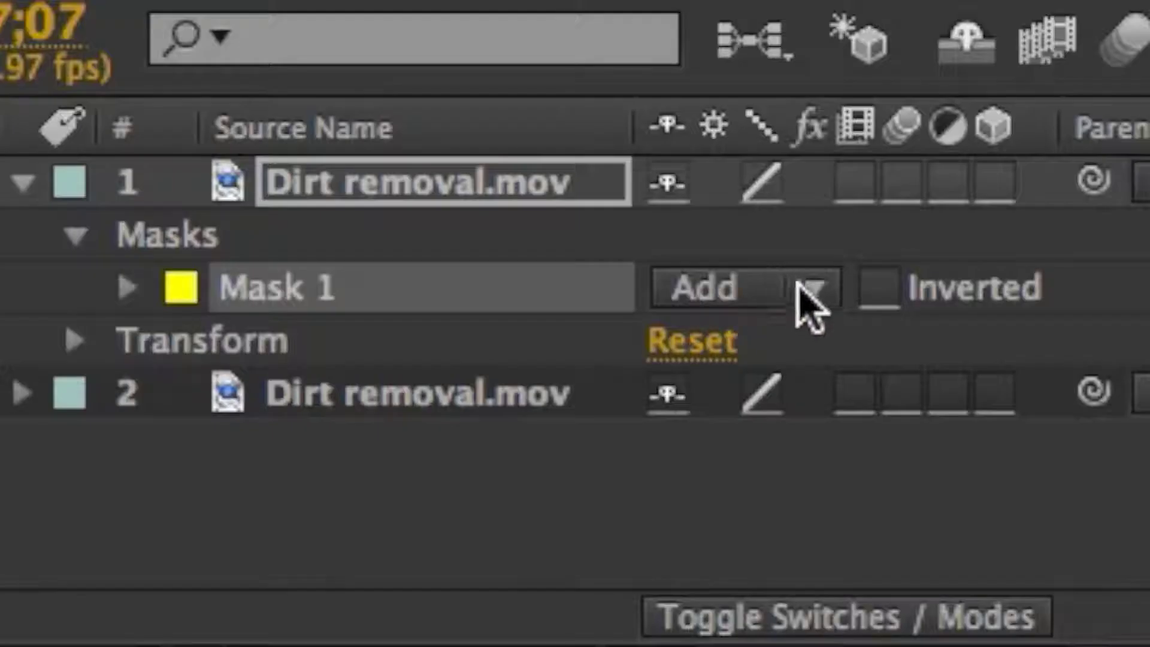
pyautogui.click(812, 282)
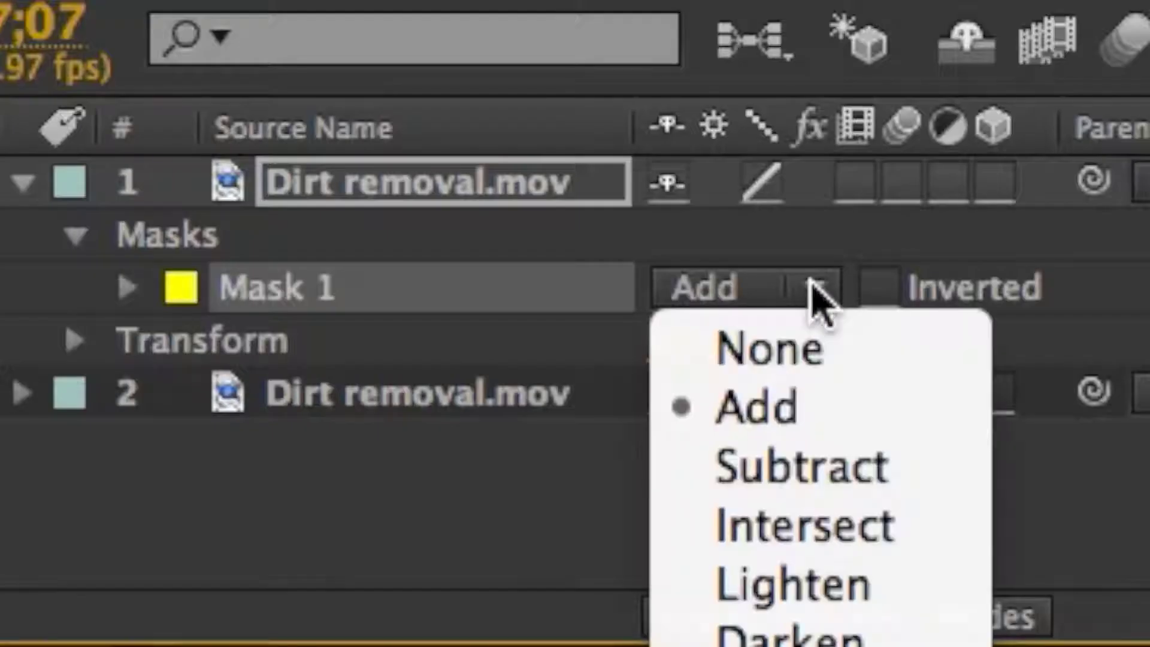
pyautogui.click(795, 488)
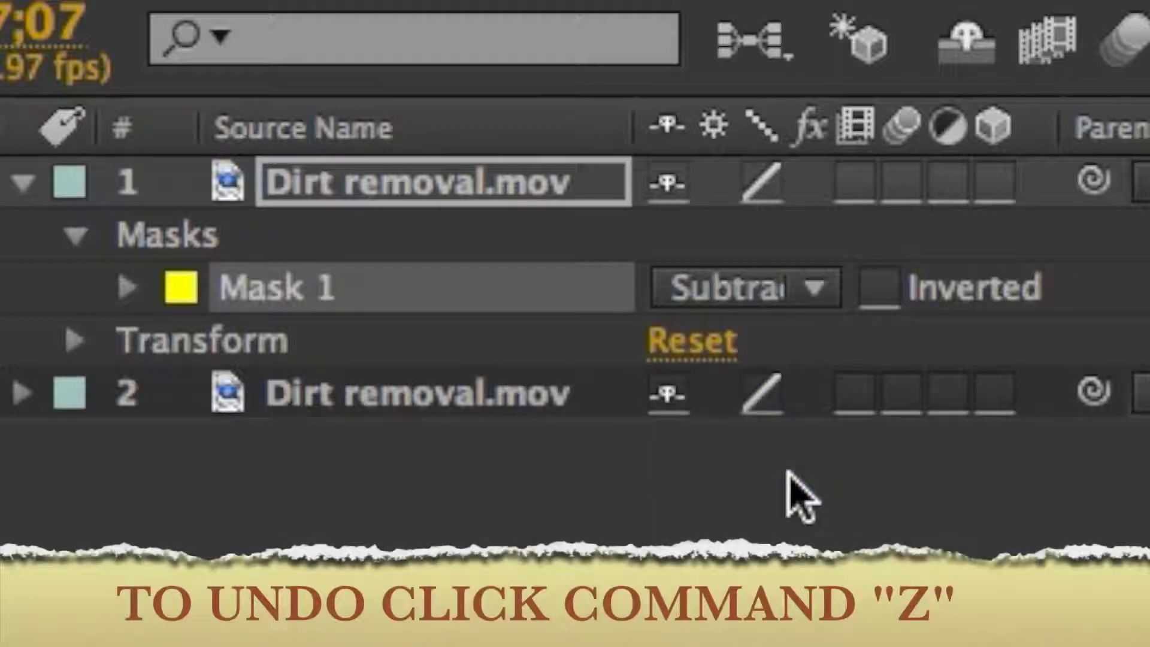
pyautogui.press('super+z')
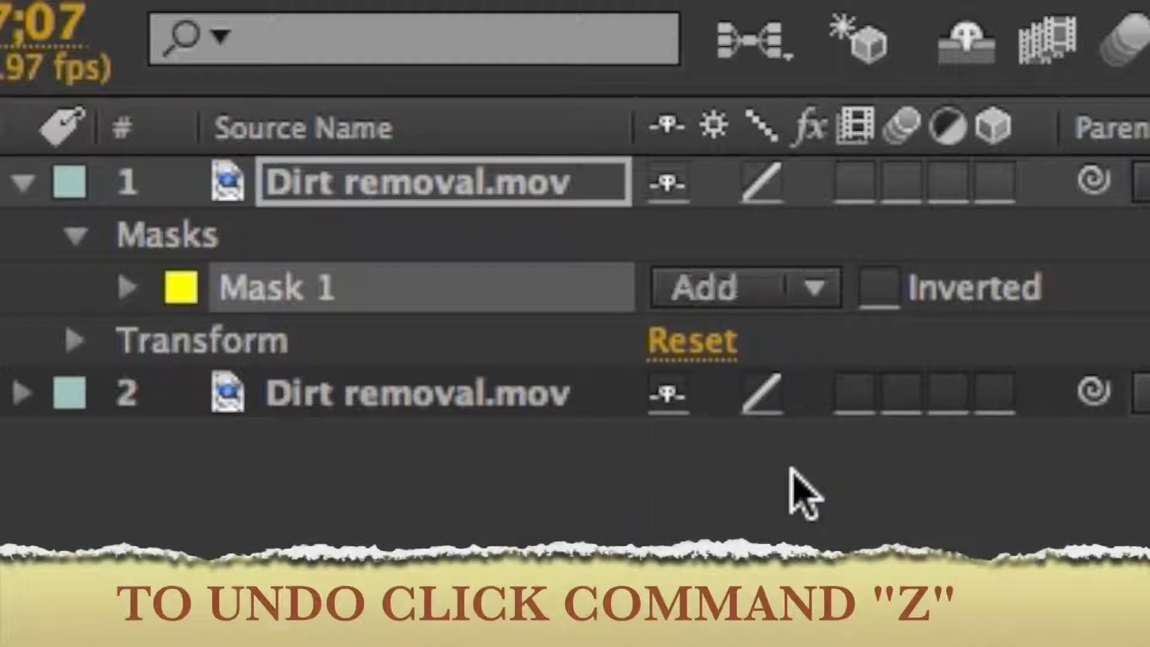
# Step: Invert Mask 1 on the upper layer and select the lower Dirt removal.mov layer
pyautogui.click(877, 289)
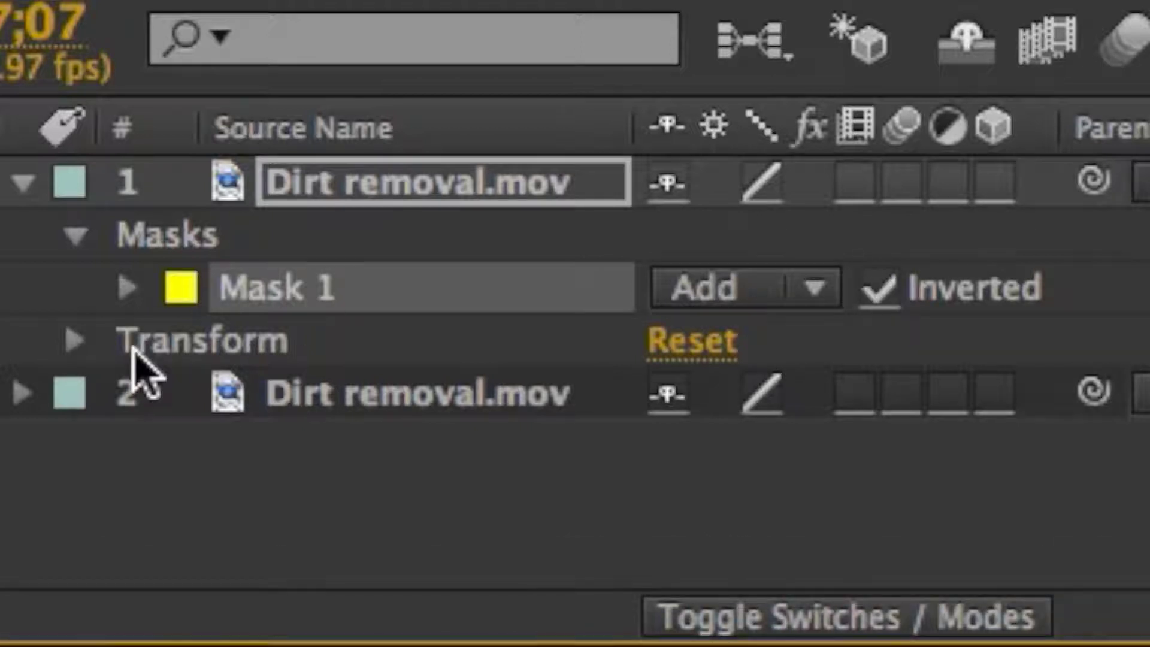
pyautogui.click(419, 394)
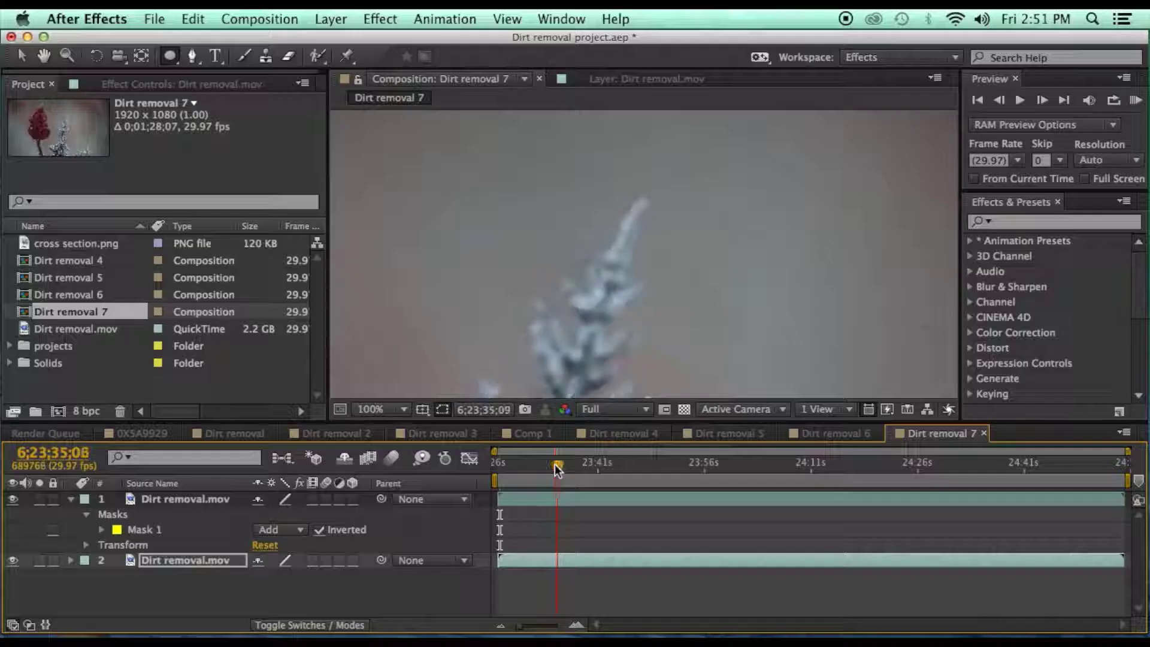
# Step: At the composition's start, set Mask 1's feather to 9 pixels and its expansion to 1 pixel
pyautogui.moveTo(549, 469); pyautogui.dragTo(510, 469)
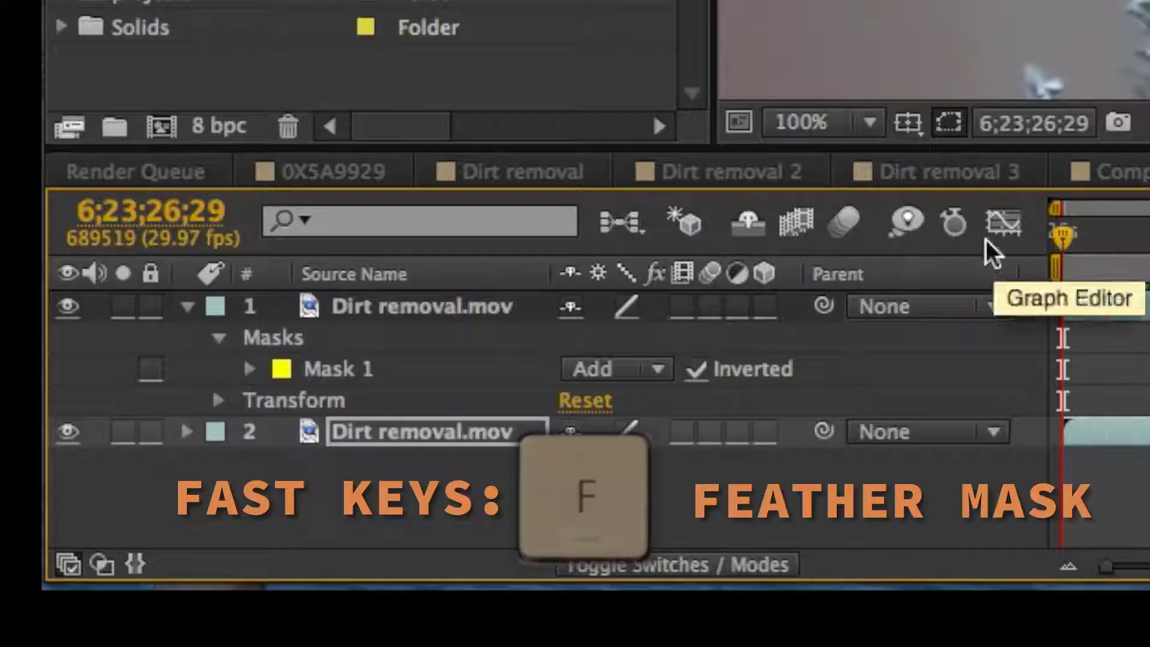
pyautogui.click(250, 369)
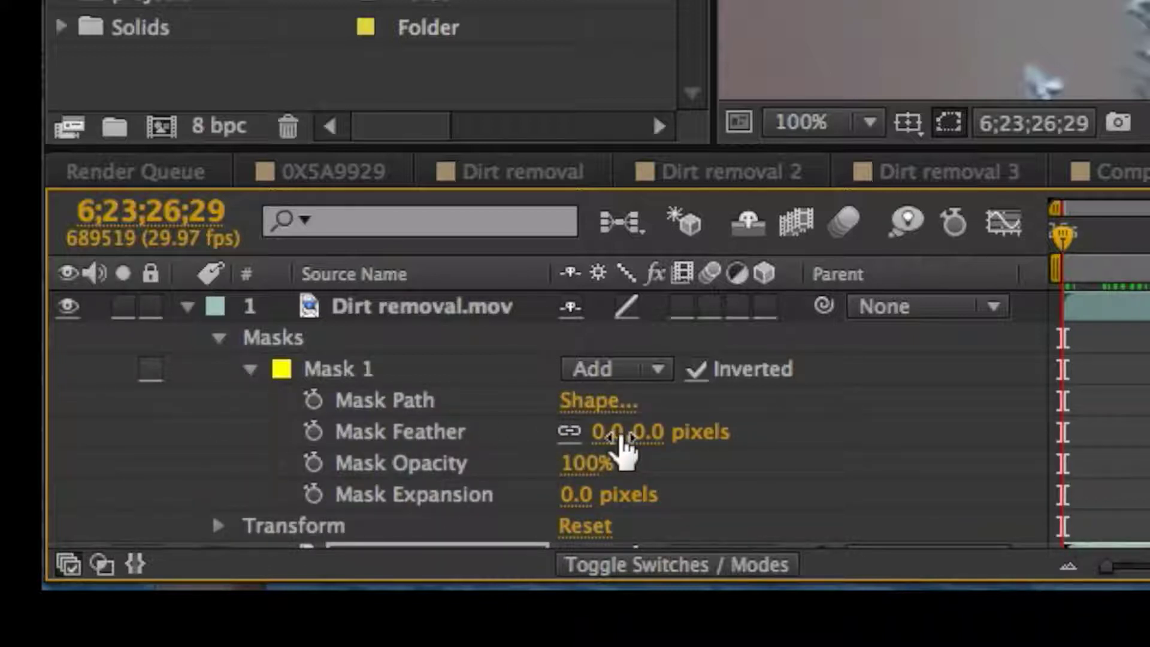
pyautogui.moveTo(611, 432); pyautogui.dragTo(626, 433)
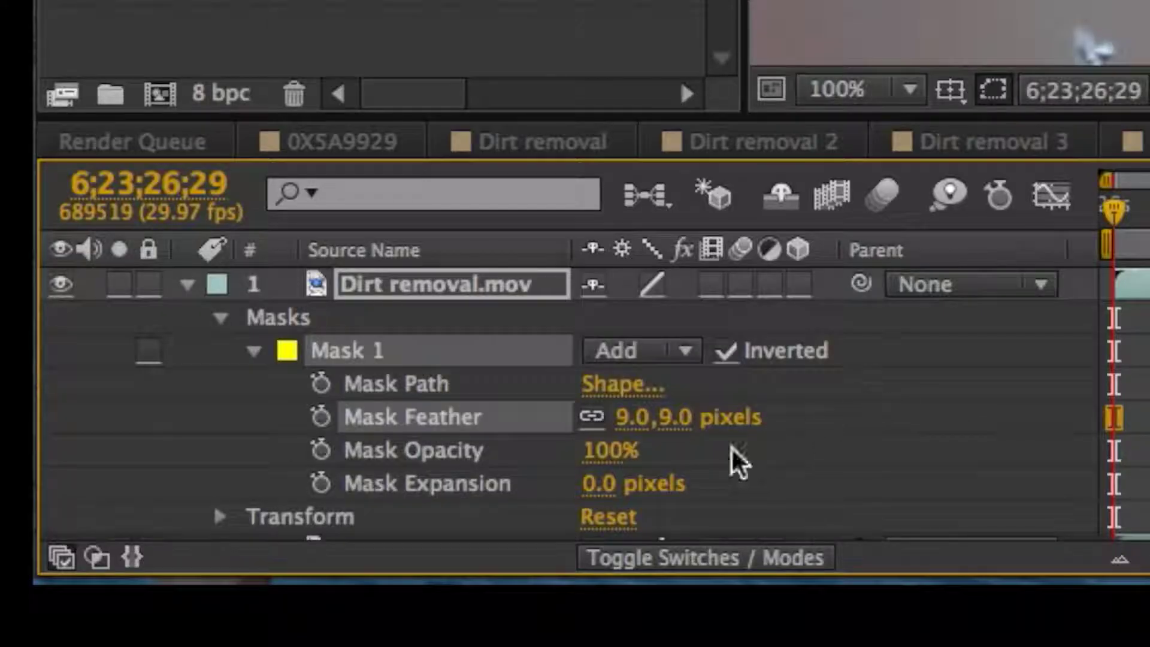
pyautogui.scroll(-1, 650, 496)
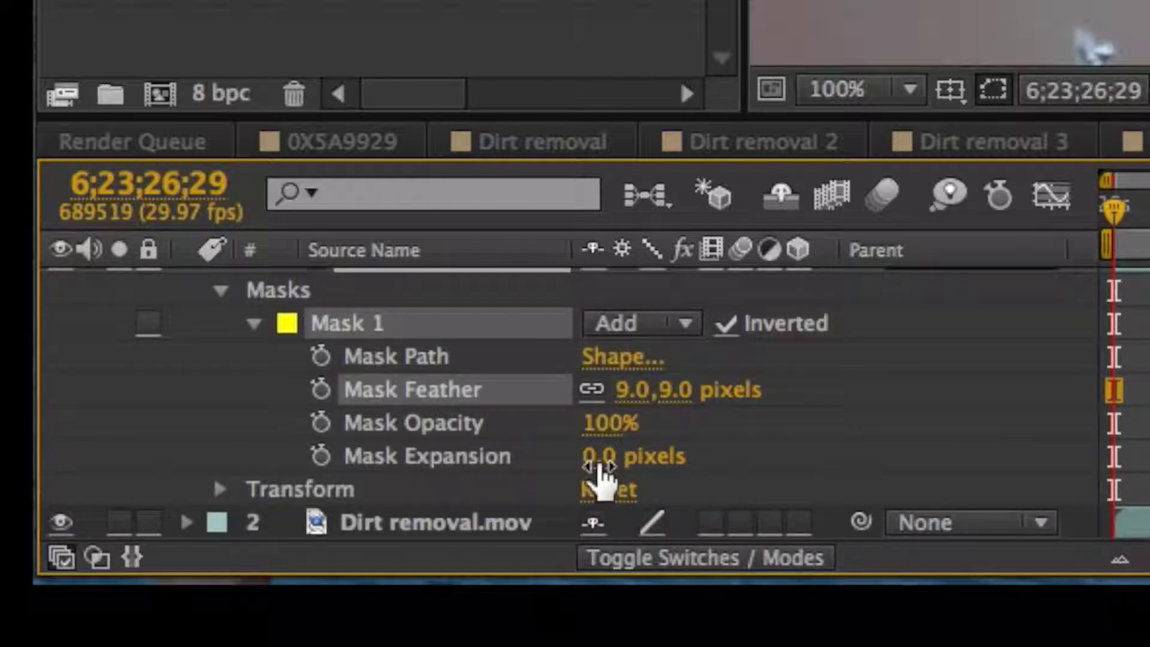
pyautogui.moveTo(600, 460); pyautogui.dragTo(607, 457)
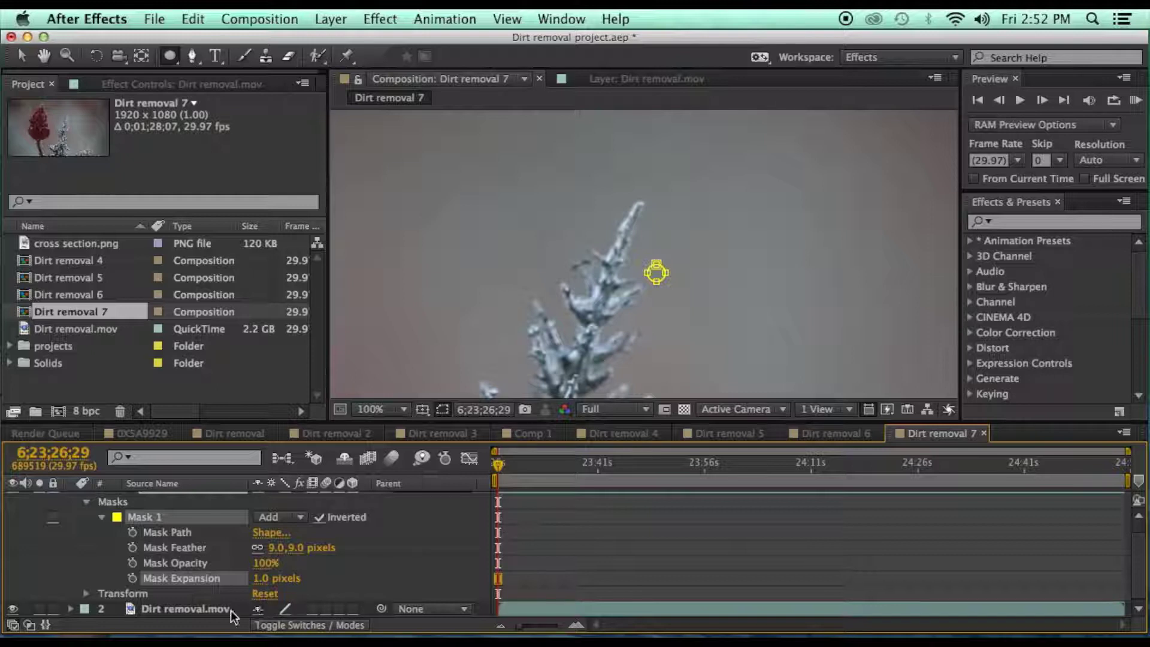
# Step: Check the masked spot on frames further into the clip and set Mask 1's feather to 11 pixels and expansion to 6 pixels
pyautogui.click(216, 604)
pyautogui.moveTo(607, 462); pyautogui.dragTo(638, 462)
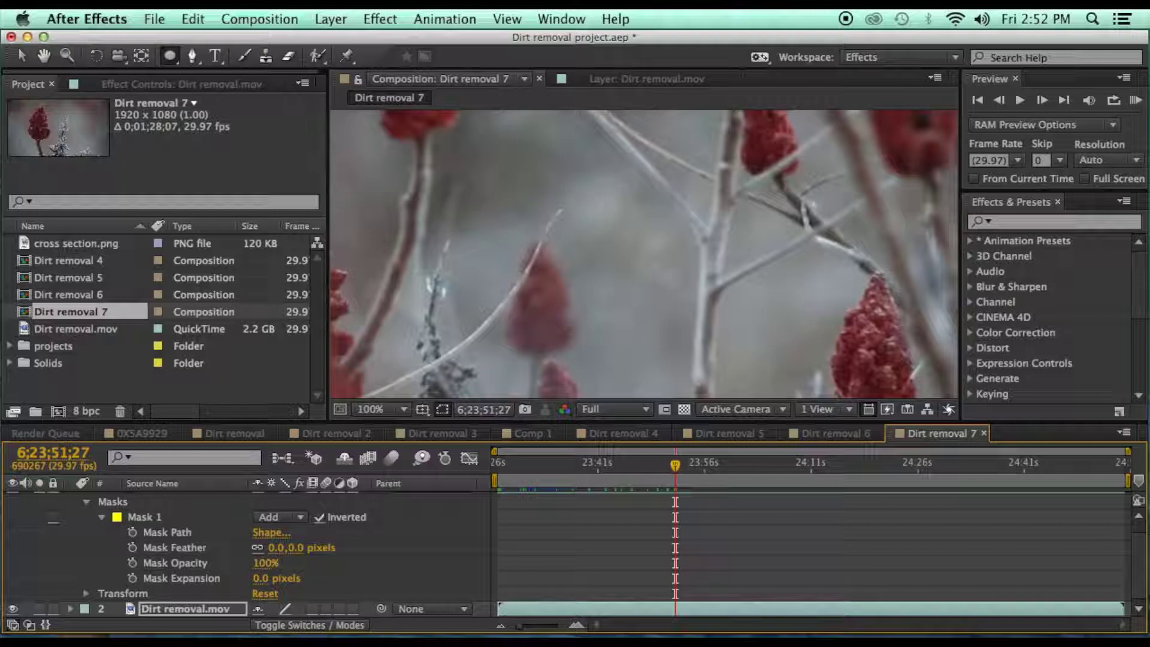
pyautogui.moveTo(675, 464)
pyautogui.mouseDown()
pyautogui.moveTo(711, 471)
pyautogui.moveTo(661, 478)
pyautogui.mouseUp()
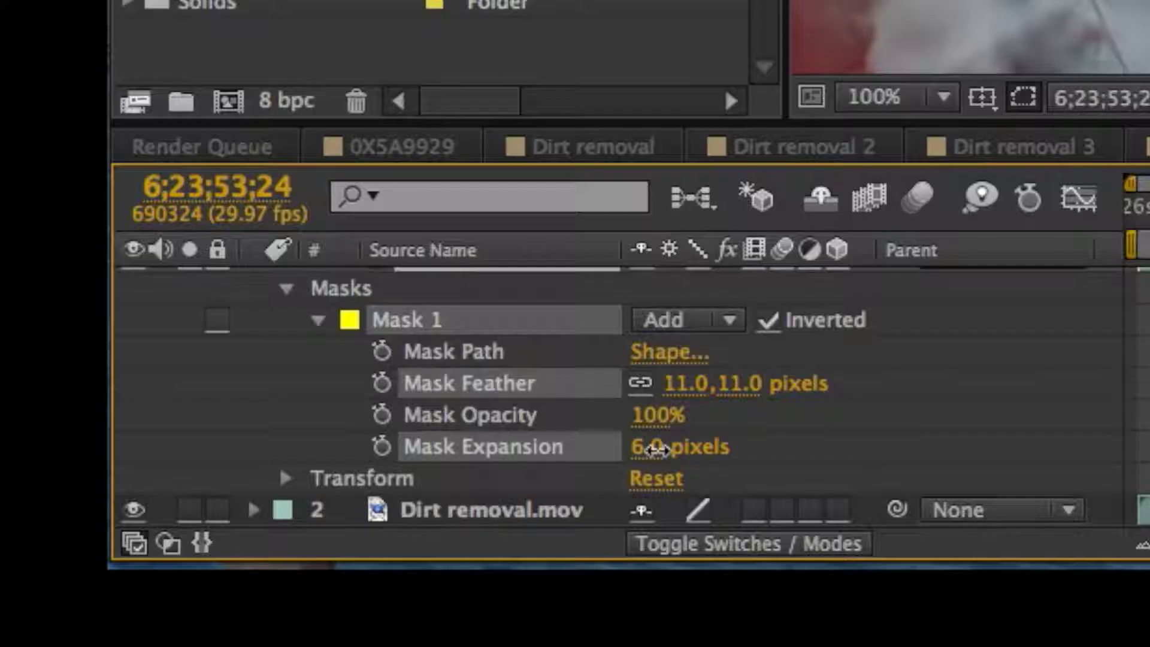
pyautogui.moveTo(654, 451); pyautogui.dragTo(658, 449)
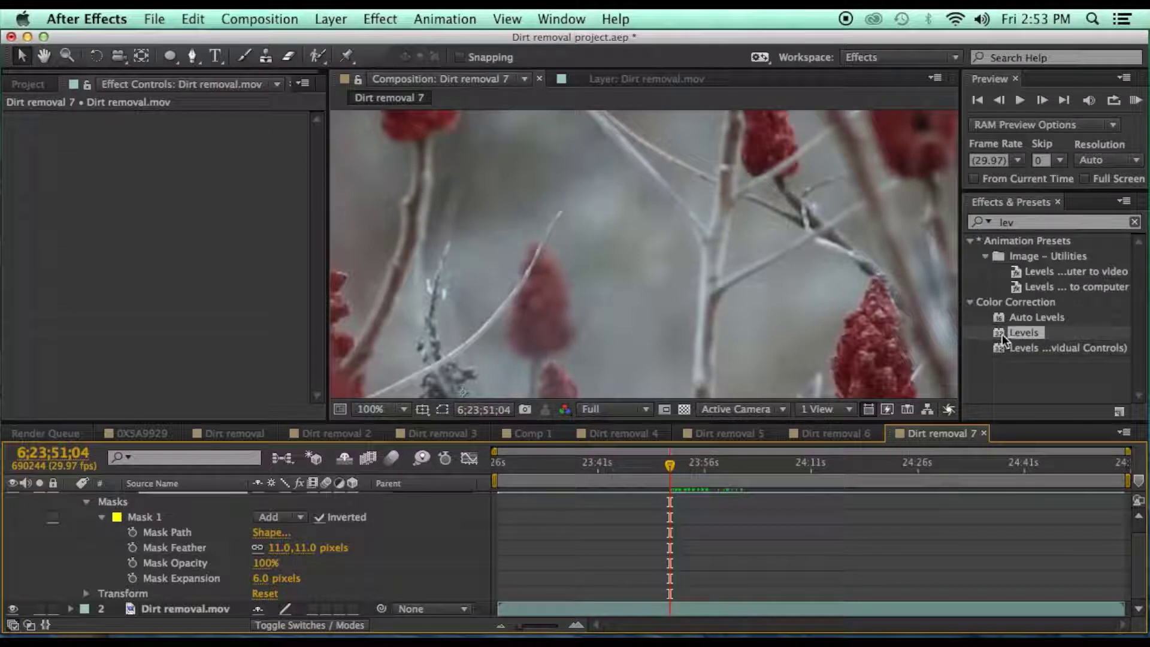
# Step: Search the effects for "lev" and apply the Levels effect to the lower Dirt removal.mov layer
pyautogui.click(1000, 336)
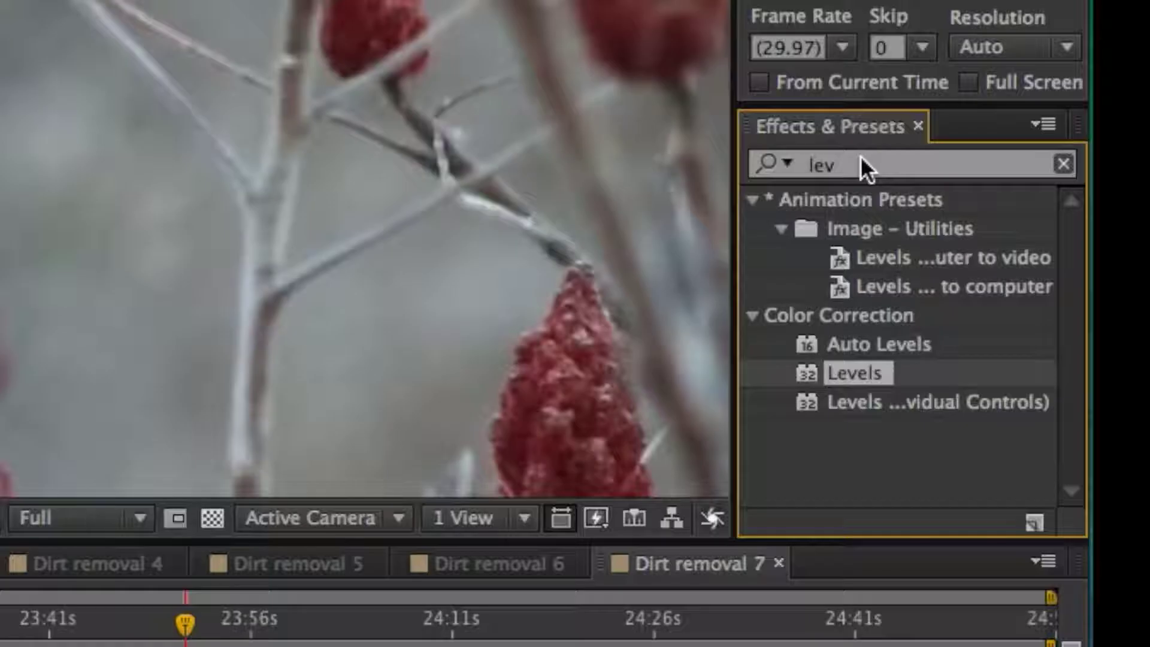
pyautogui.click(987, 221)
pyautogui.click(788, 160)
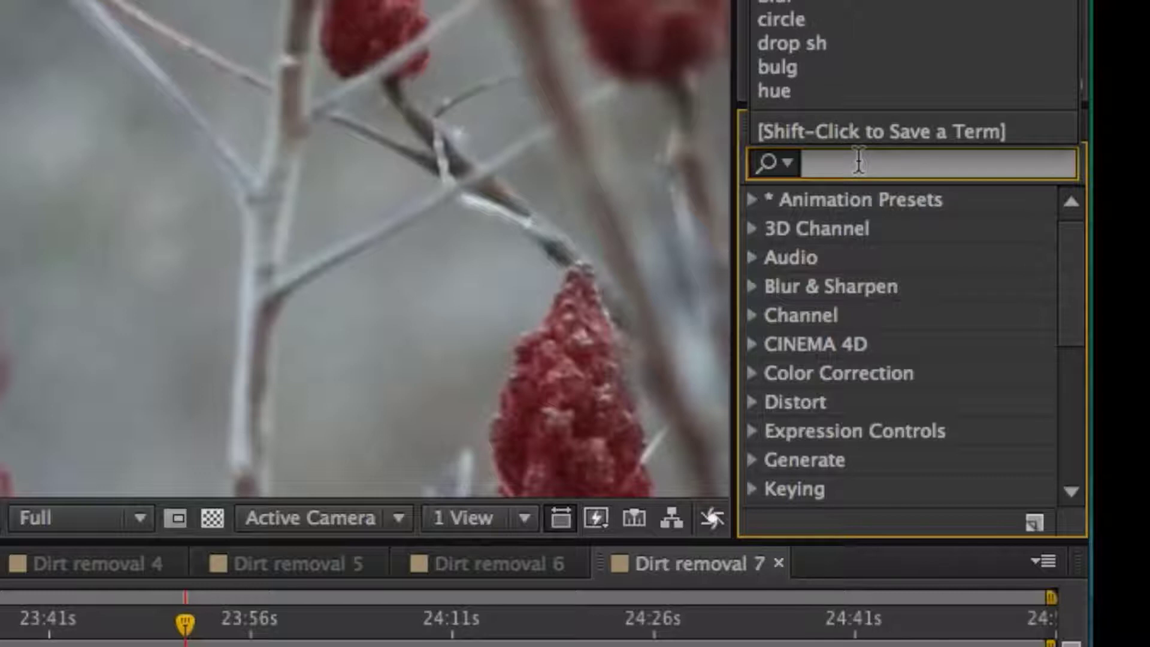
pyautogui.write('lev')
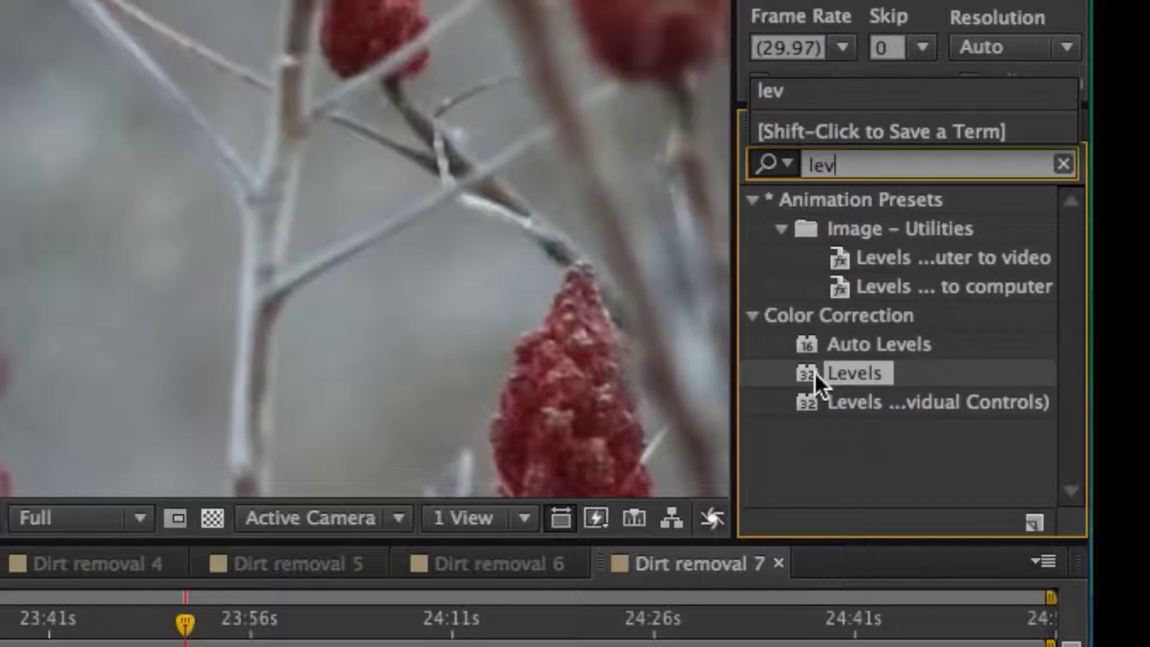
pyautogui.moveTo(814, 369); pyautogui.dragTo(445, 646)
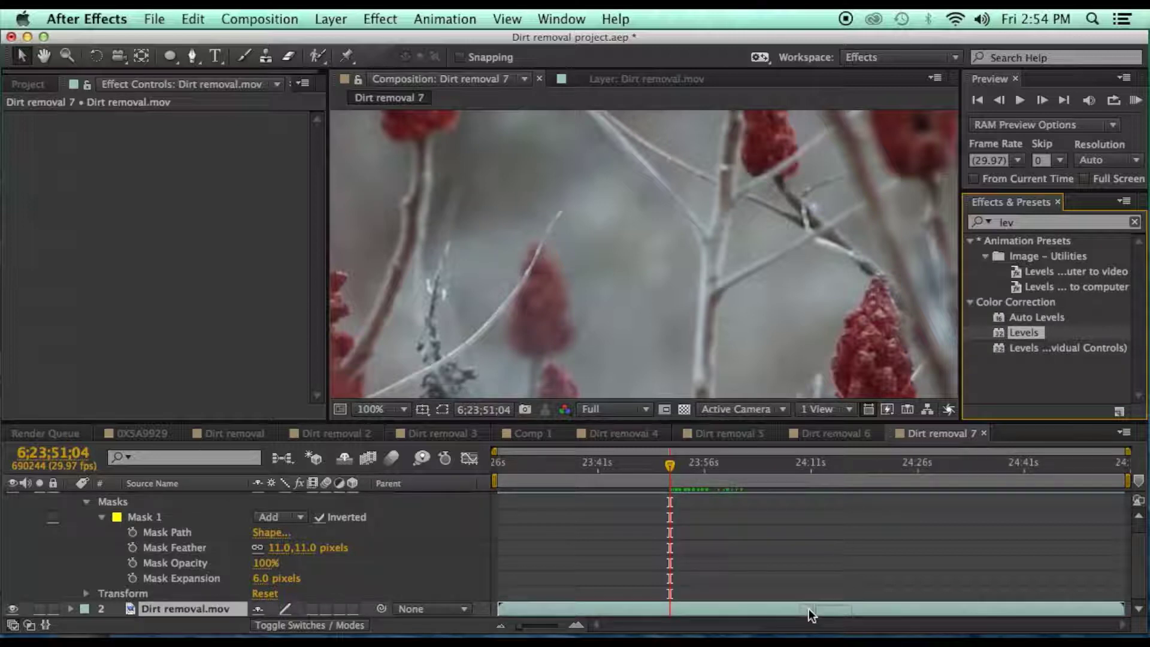
pyautogui.moveTo(809, 609); pyautogui.dragTo(809, 608)
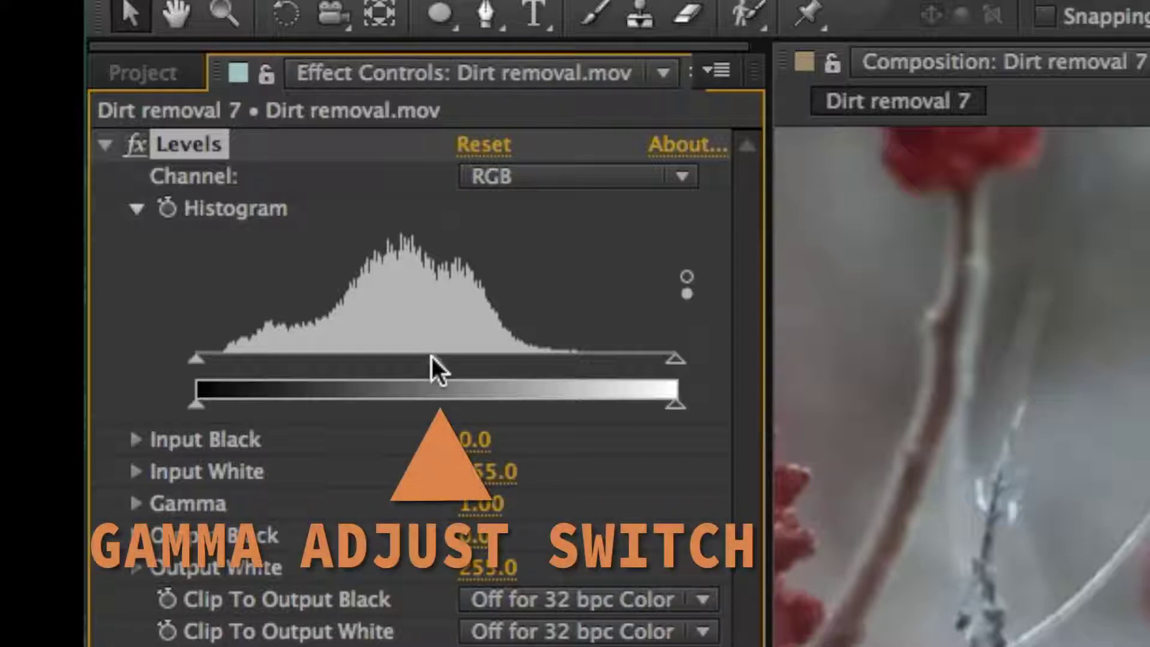
# Step: Set the Levels gamma to 0.90 and enable Histogram keyframing at 6;23;51;04
pyautogui.moveTo(434, 360); pyautogui.dragTo(455, 360)
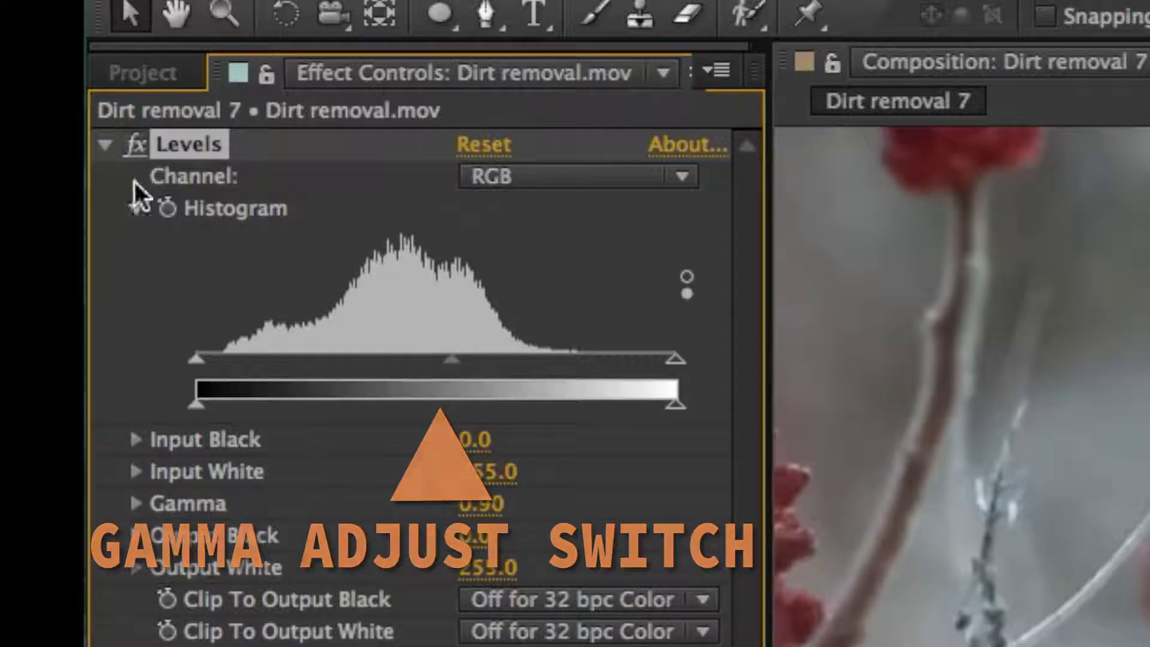
pyautogui.click(168, 209)
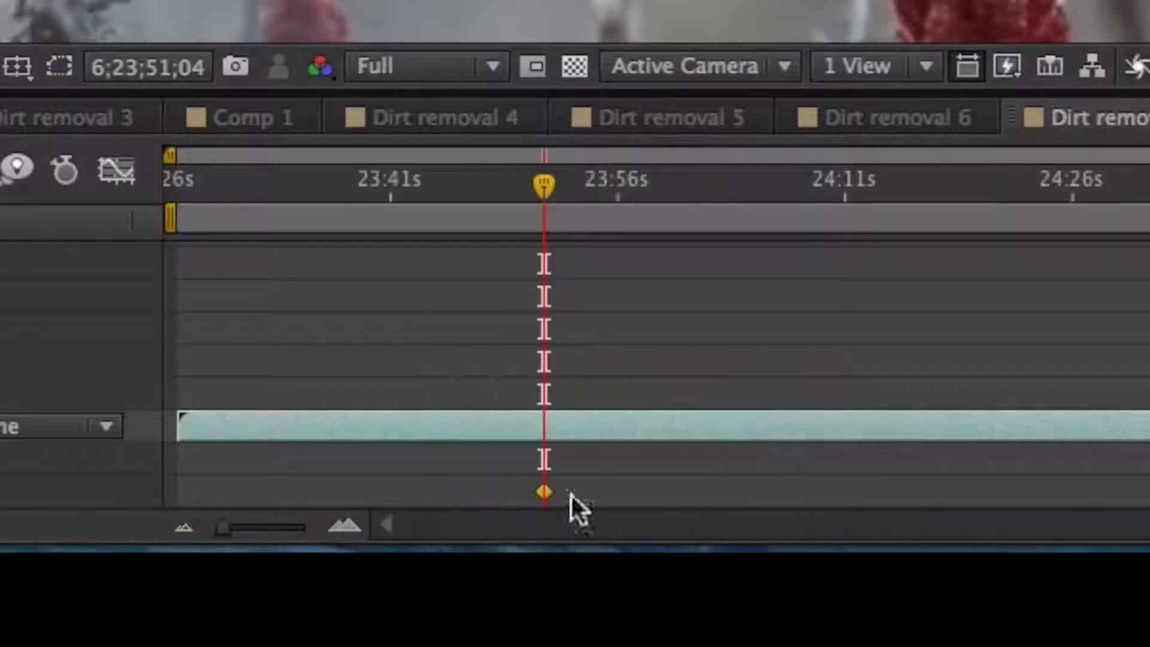
# Step: Keyframe the Levels gamma to blend the masked spot at 6;23;38;26, 6;23;34;28, 6;23;30;15 and 6;23;44;16, using 1.05 at 6;23;30;15
pyautogui.moveTo(541, 185); pyautogui.dragTo(592, 182)
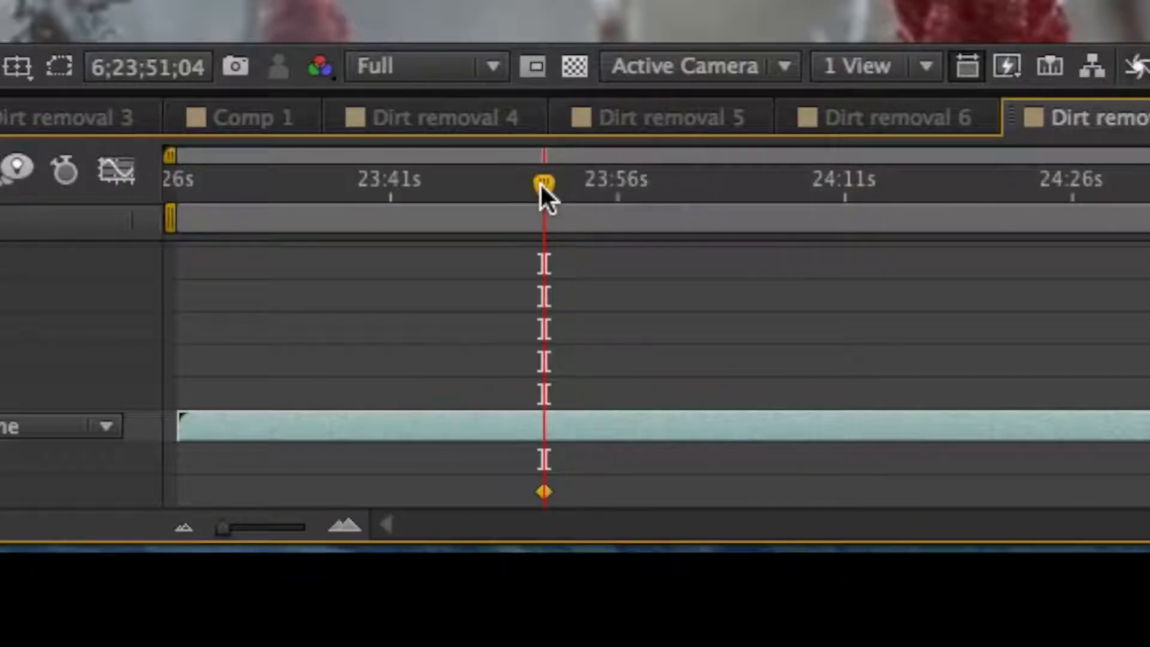
pyautogui.moveTo(692, 467); pyautogui.dragTo(582, 476)
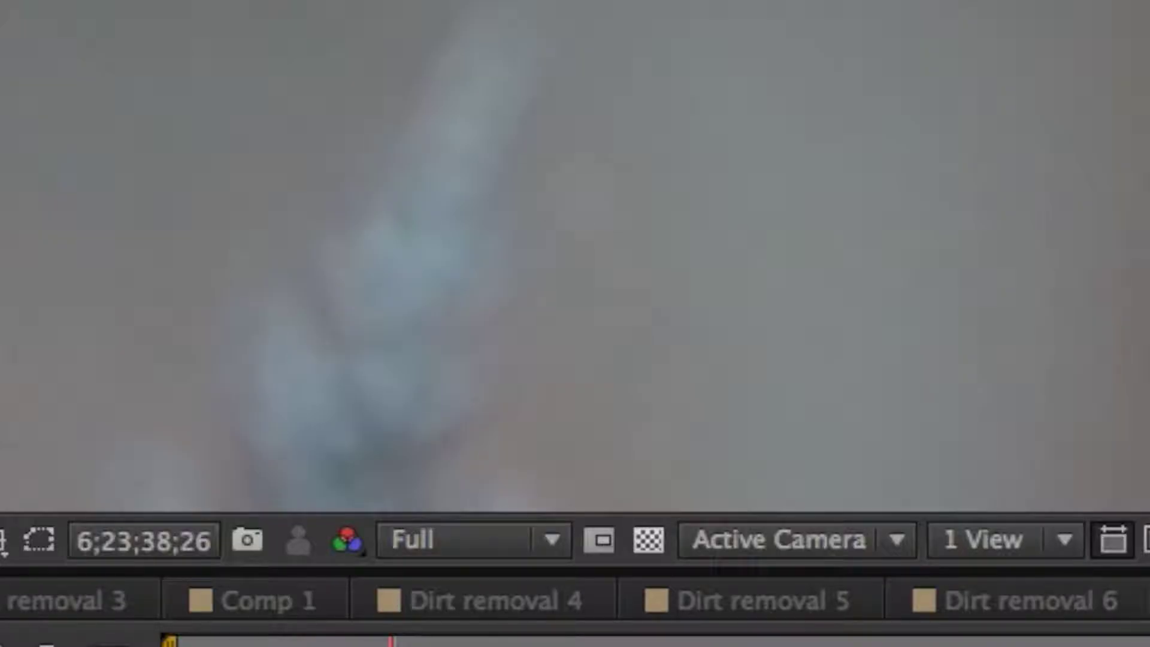
pyautogui.moveTo(198, 541)
pyautogui.mouseDown()
pyautogui.moveTo(174, 547)
pyautogui.moveTo(219, 578)
pyautogui.mouseUp()
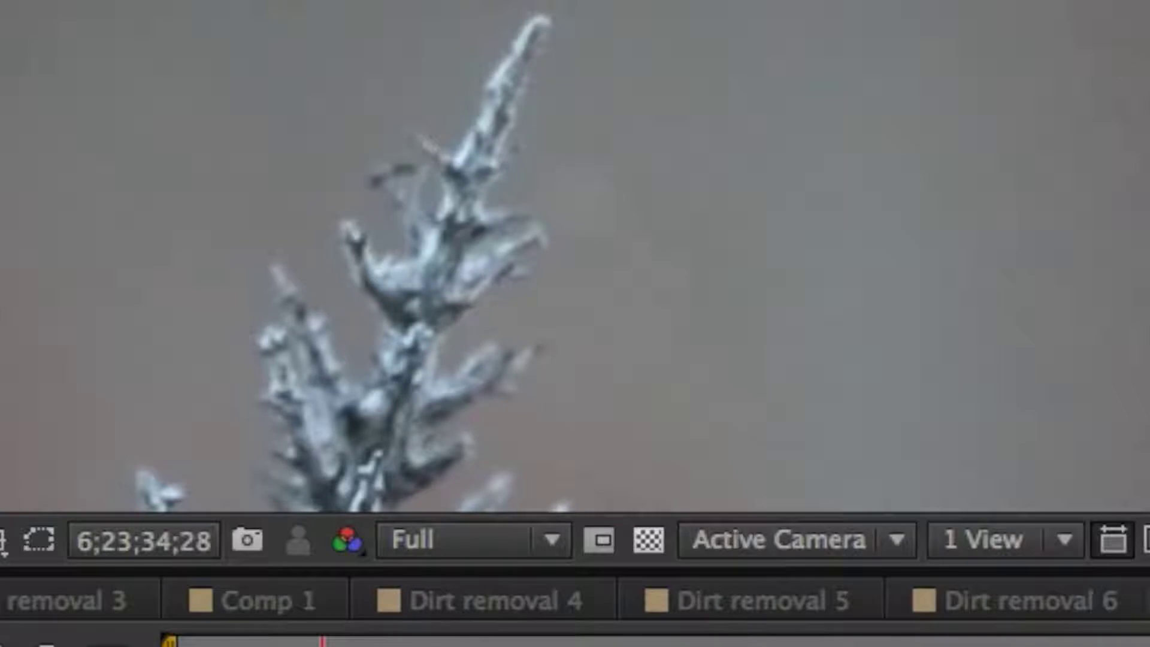
pyautogui.moveTo(324, 642); pyautogui.dragTo(242, 643)
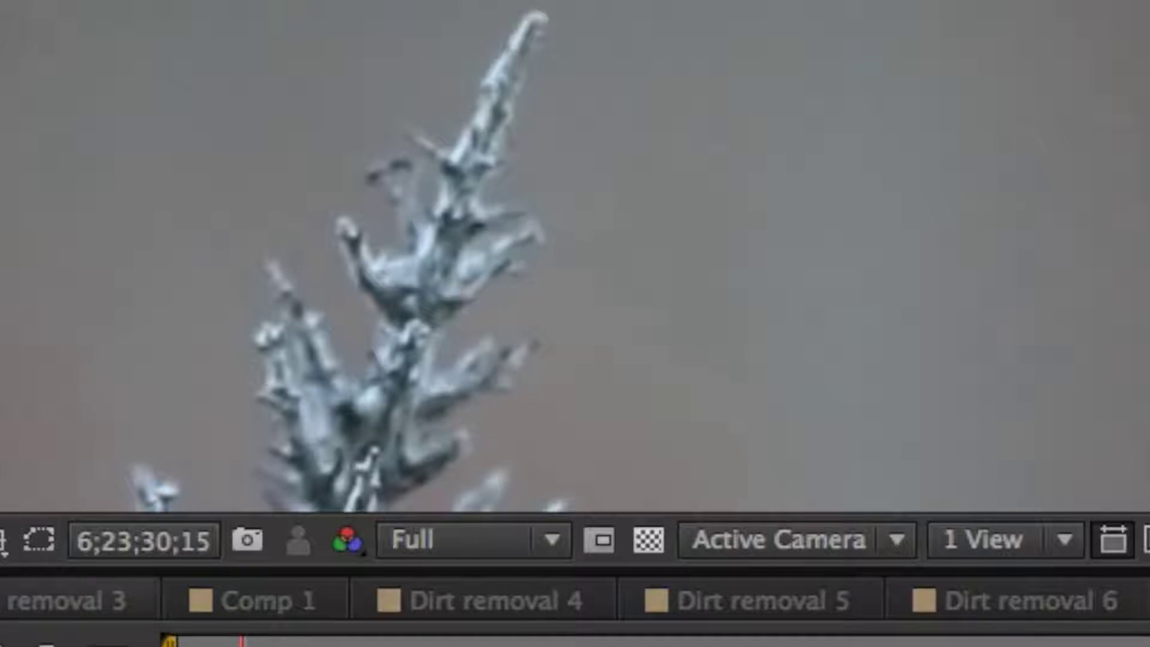
pyautogui.click(495, 642)
pyautogui.press('space')
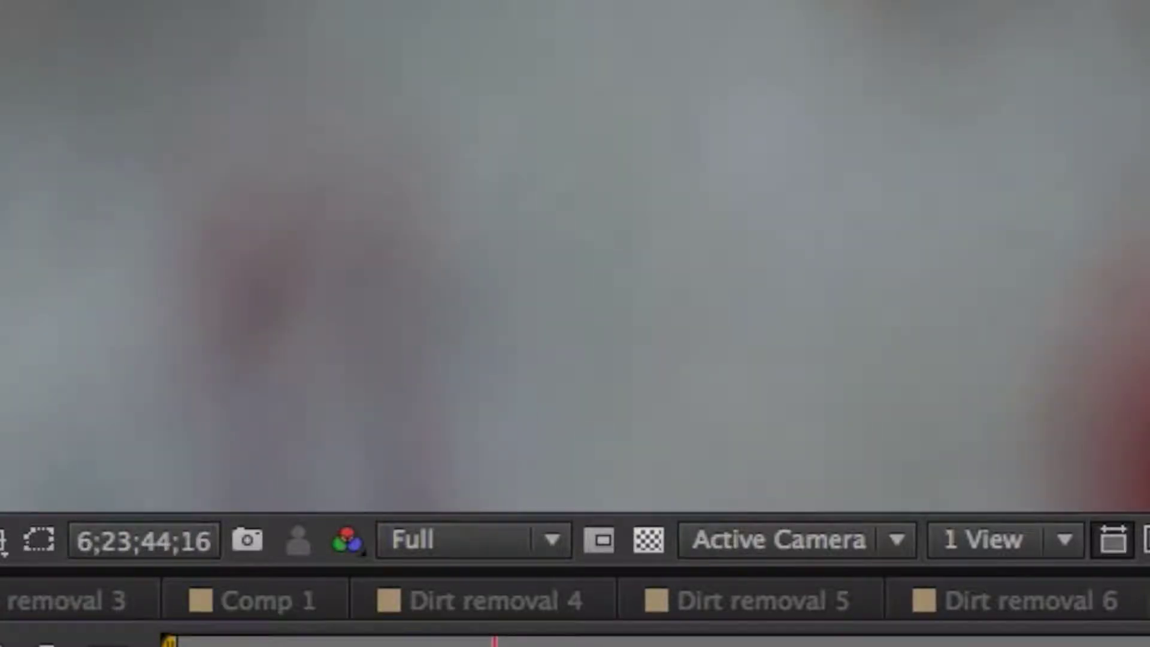
pyautogui.click(575, 198)
# Step: Scrub back to the start of the composition and check the corrected spot with the whole frame in view
pyautogui.moveTo(494, 644); pyautogui.dragTo(236, 644)
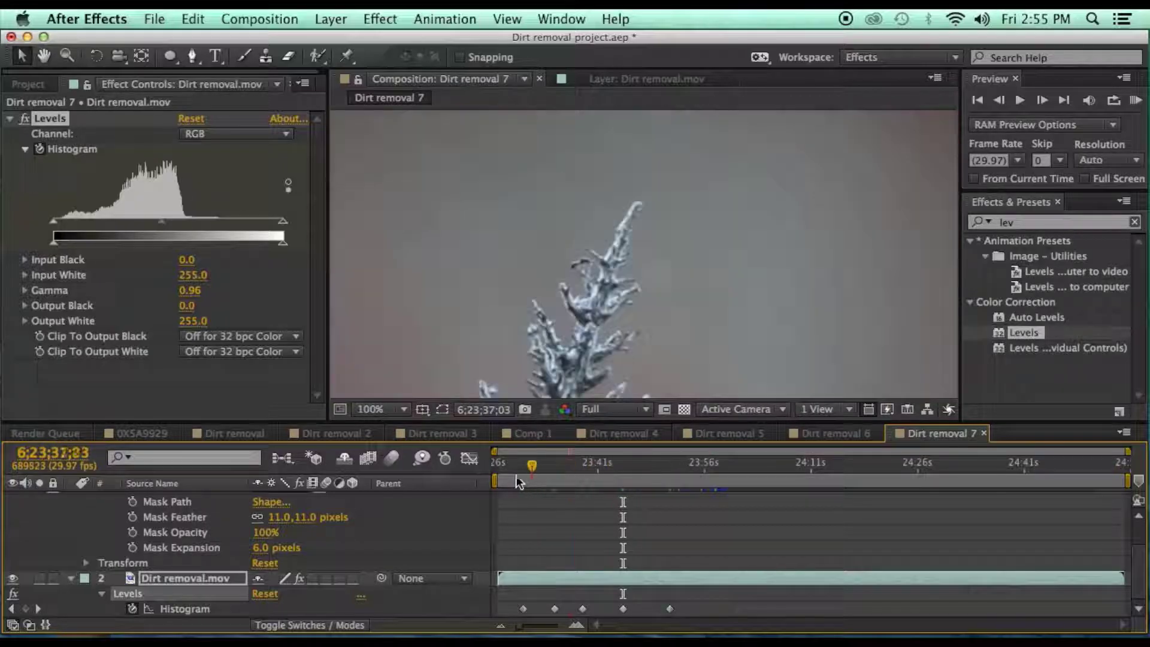
pyautogui.moveTo(519, 483); pyautogui.dragTo(498, 483)
pyautogui.press(',')
pyautogui.press(',')
pyautogui.press(',')
pyautogui.press(',')
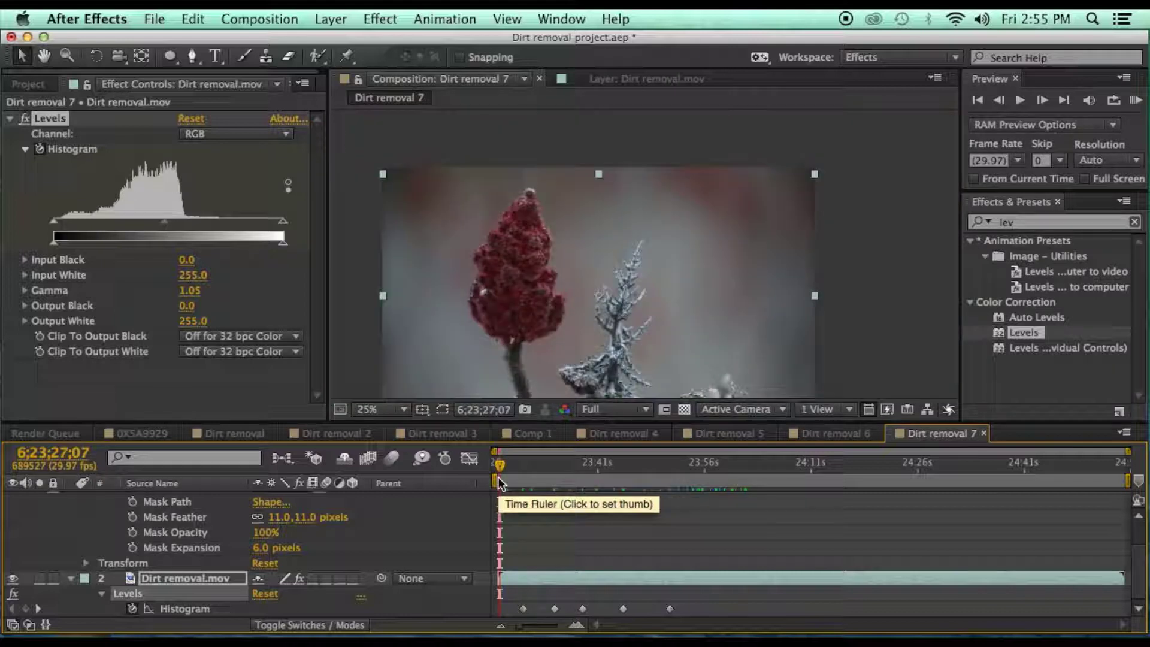
pyautogui.press('h')
pyautogui.moveTo(595, 237); pyautogui.dragTo(653, 197)
pyautogui.press('v')
pyautogui.moveTo(502, 465)
pyautogui.mouseDown()
pyautogui.moveTo(571, 463)
pyautogui.moveTo(502, 466)
pyautogui.mouseUp()
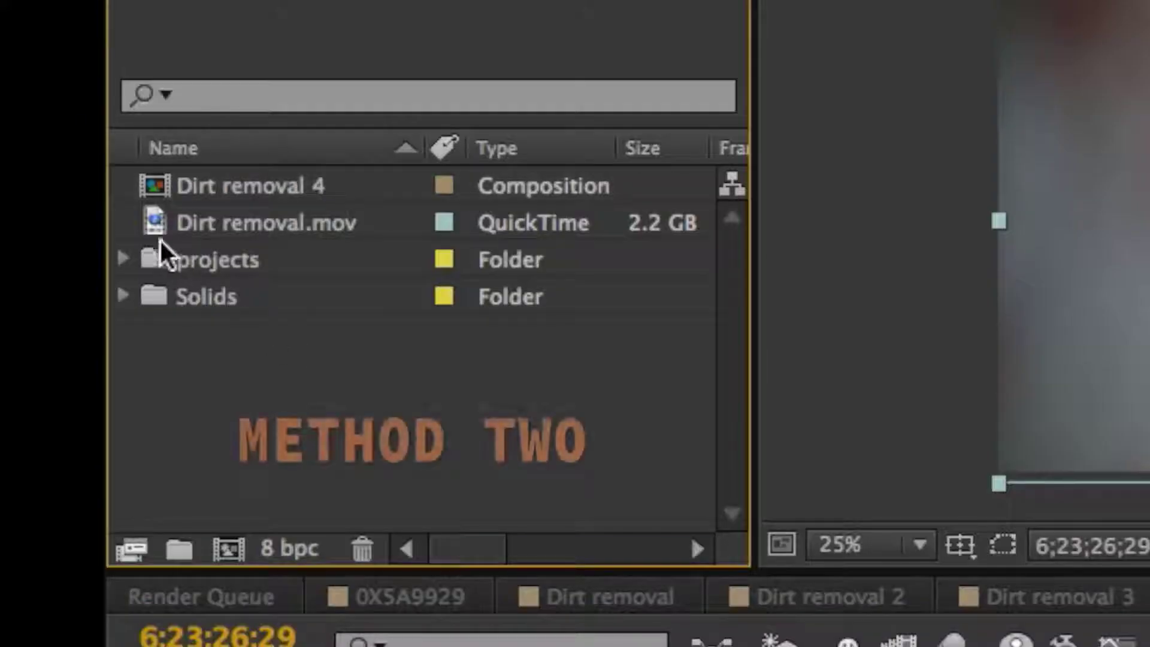
# Step: Create a new composition, Dirt removal 5, from the Dirt removal.mov footage
pyautogui.click(153, 219)
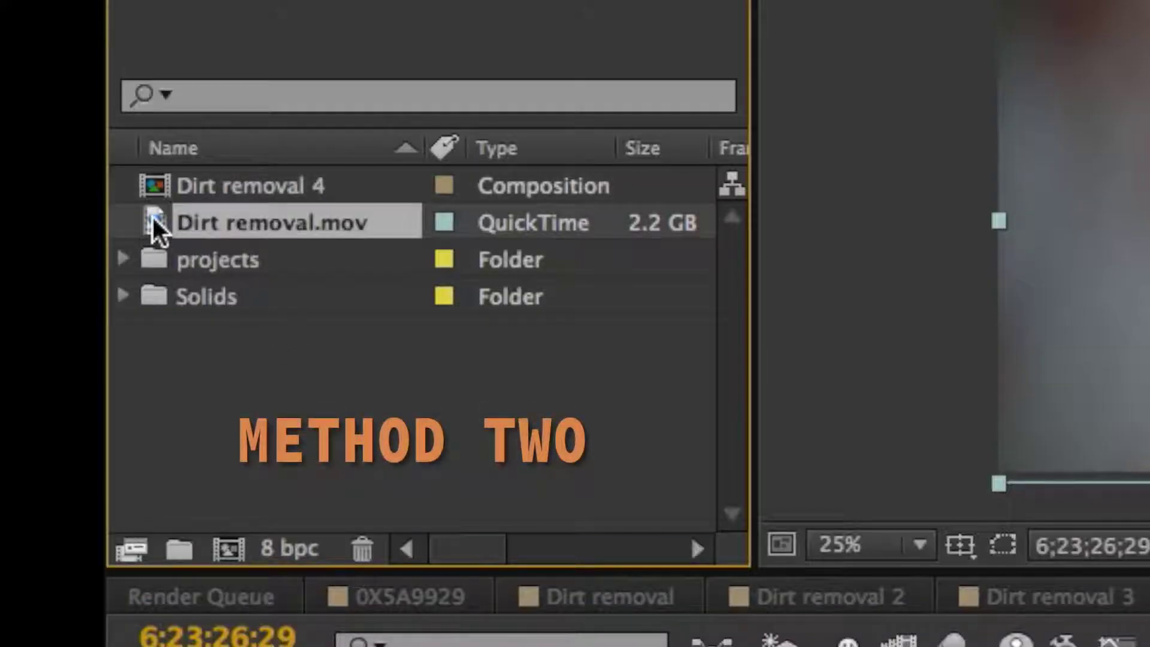
pyautogui.moveTo(152, 217); pyautogui.dragTo(227, 540)
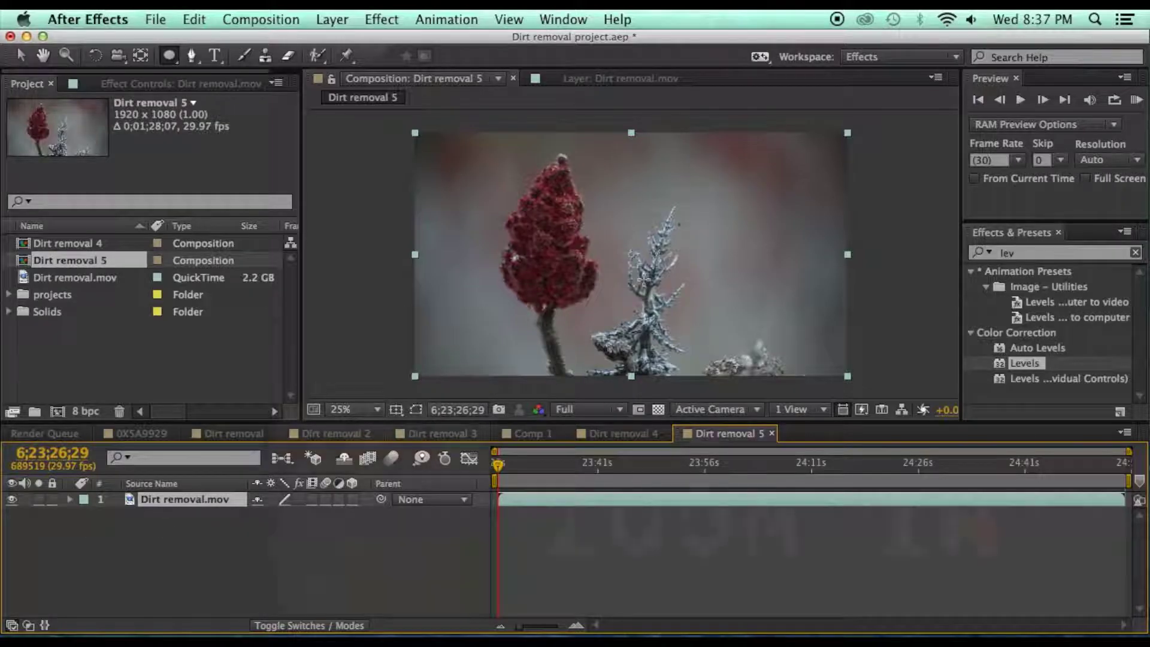
pyautogui.press('.')
pyautogui.press('.')
pyautogui.press('space')
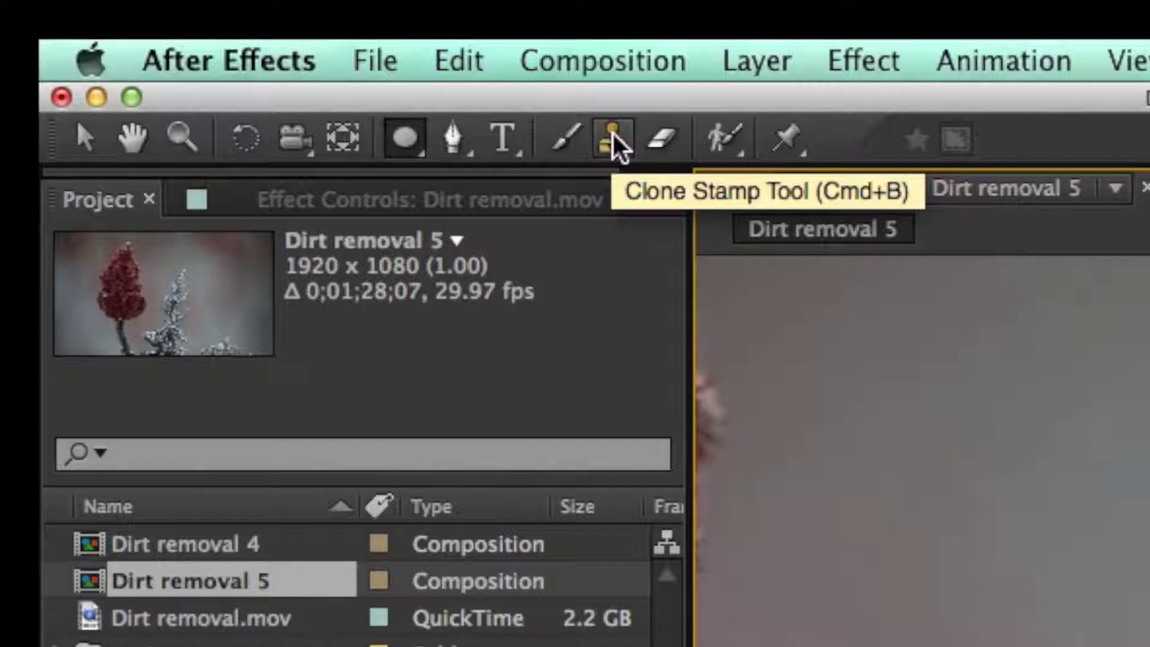
# Step: Activate the Clone Stamp tool and open the Dirt removal.mov layer in its own layer view at the dirt spot
pyautogui.click(613, 140)
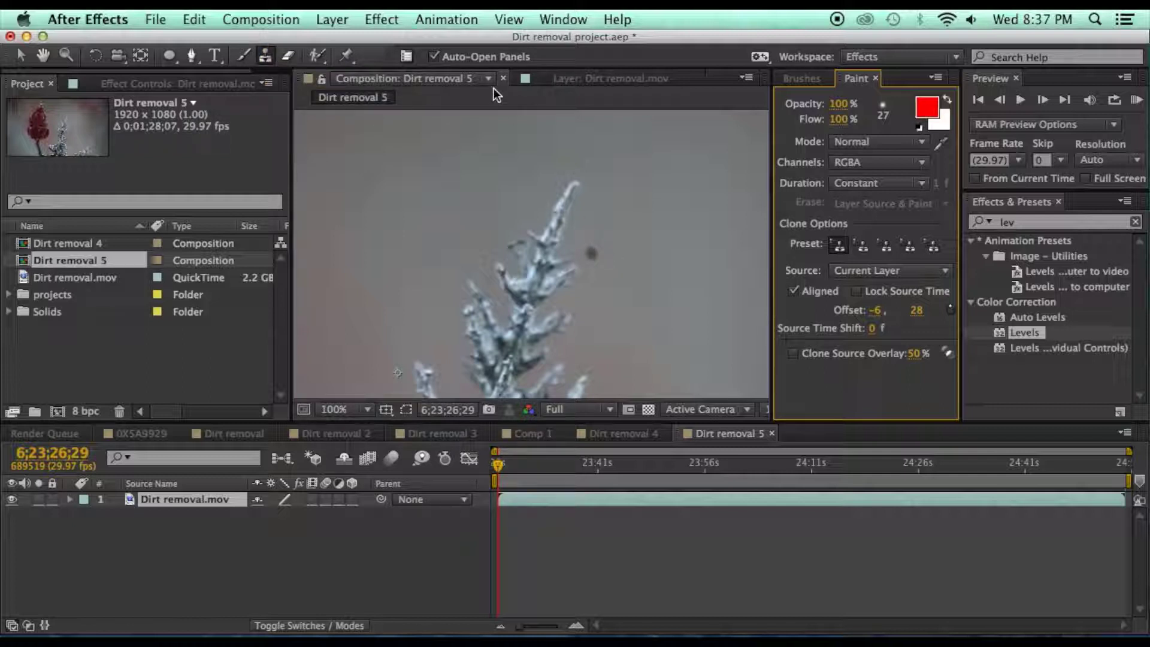
pyautogui.doubleClick(609, 249)
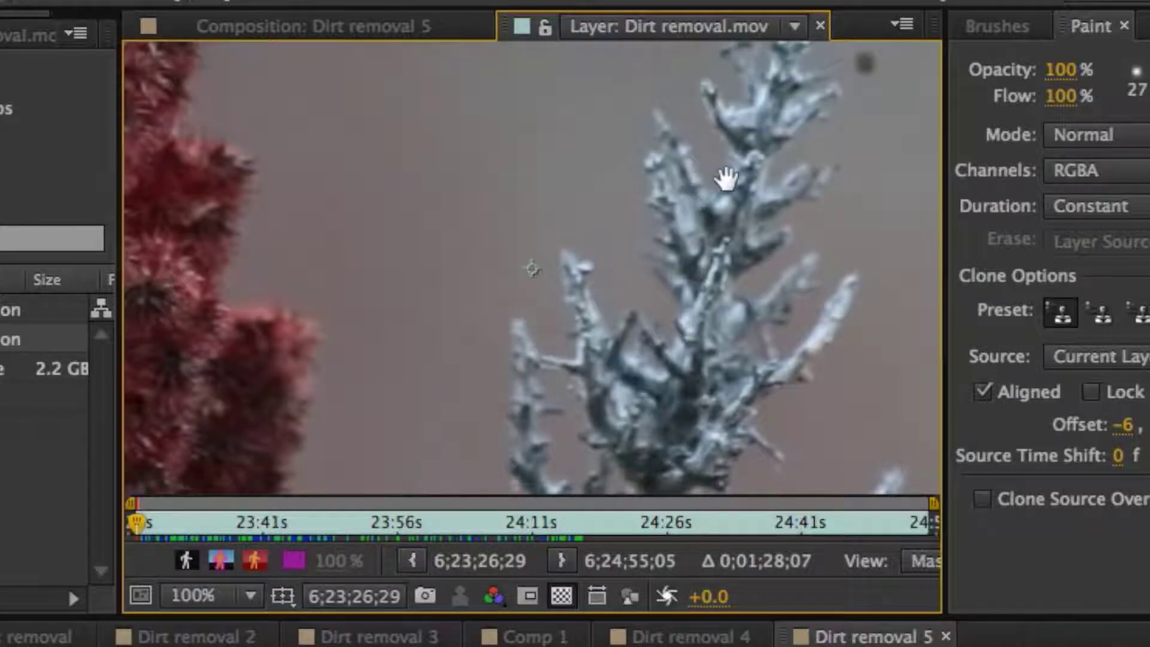
pyautogui.moveTo(727, 178); pyautogui.dragTo(511, 375)
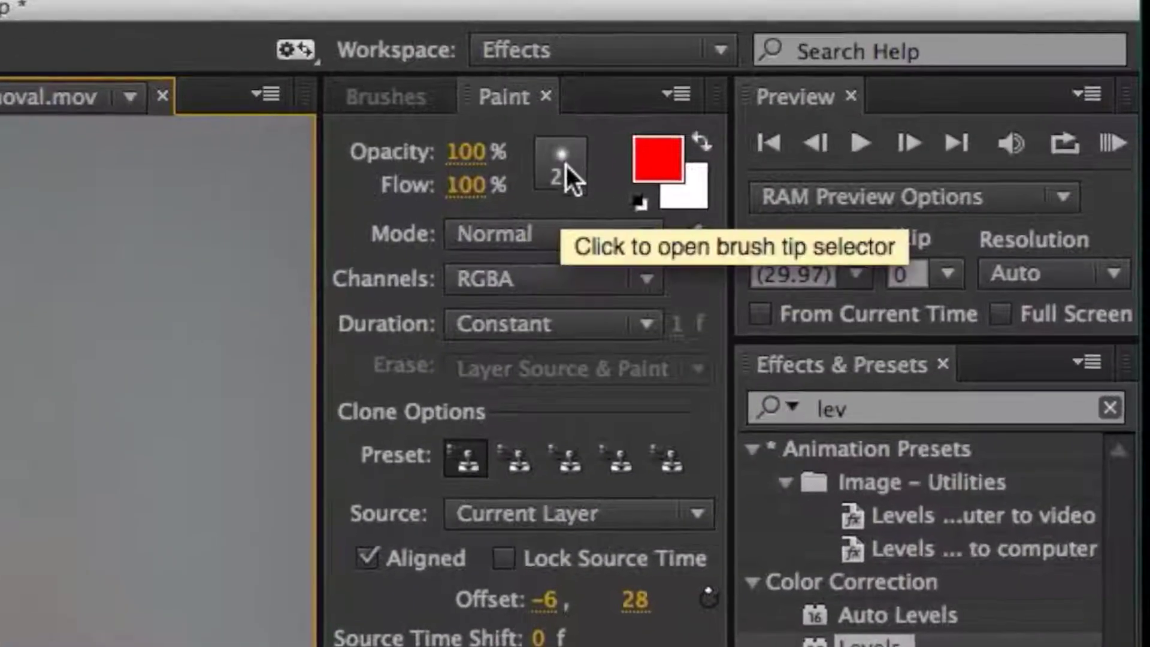
# Step: Sample the clean background just beside the dirt spot and clone it over the spot with the soft 27 px brush
pyautogui.click(668, 154)
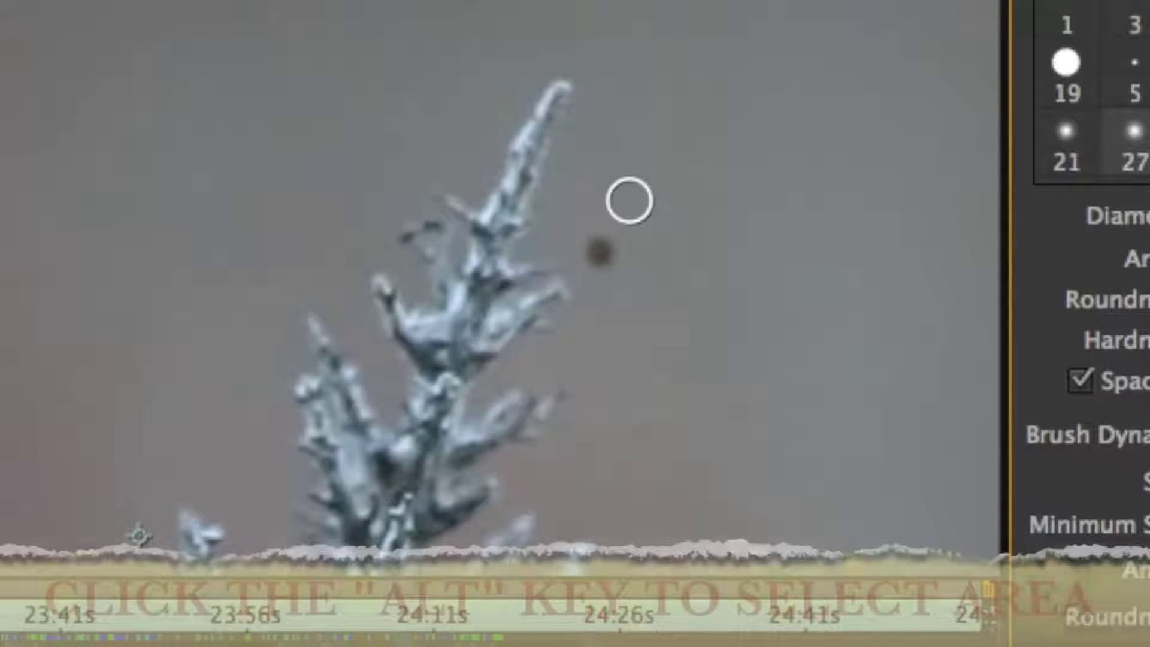
pyautogui.press('alt')
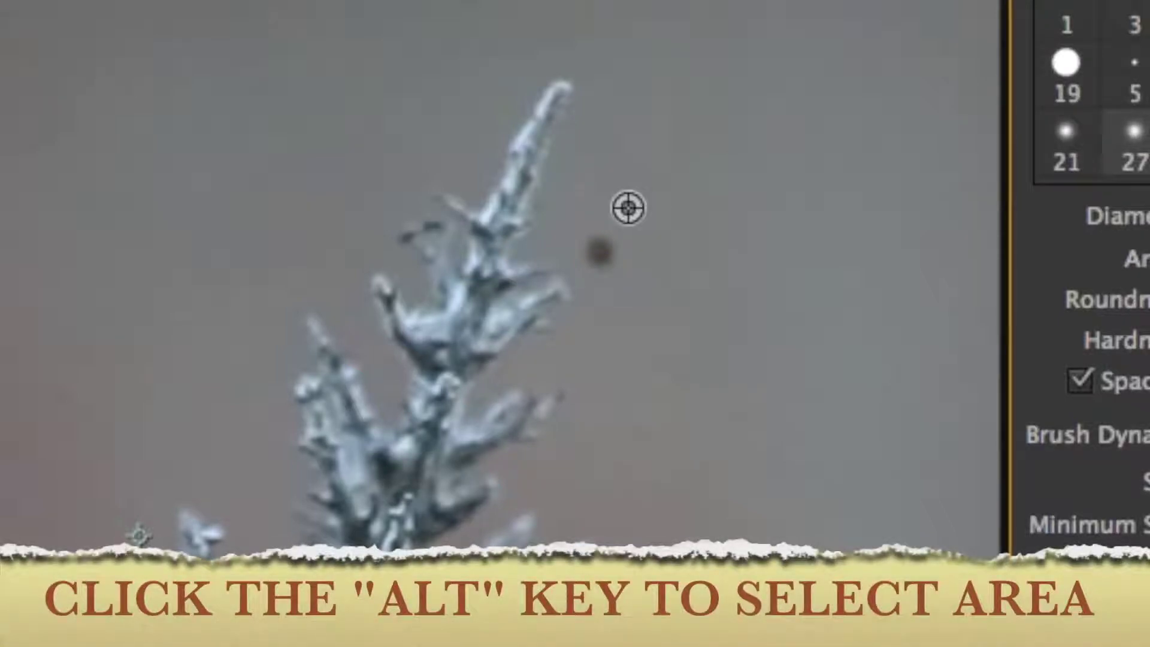
pyautogui.press('alt')
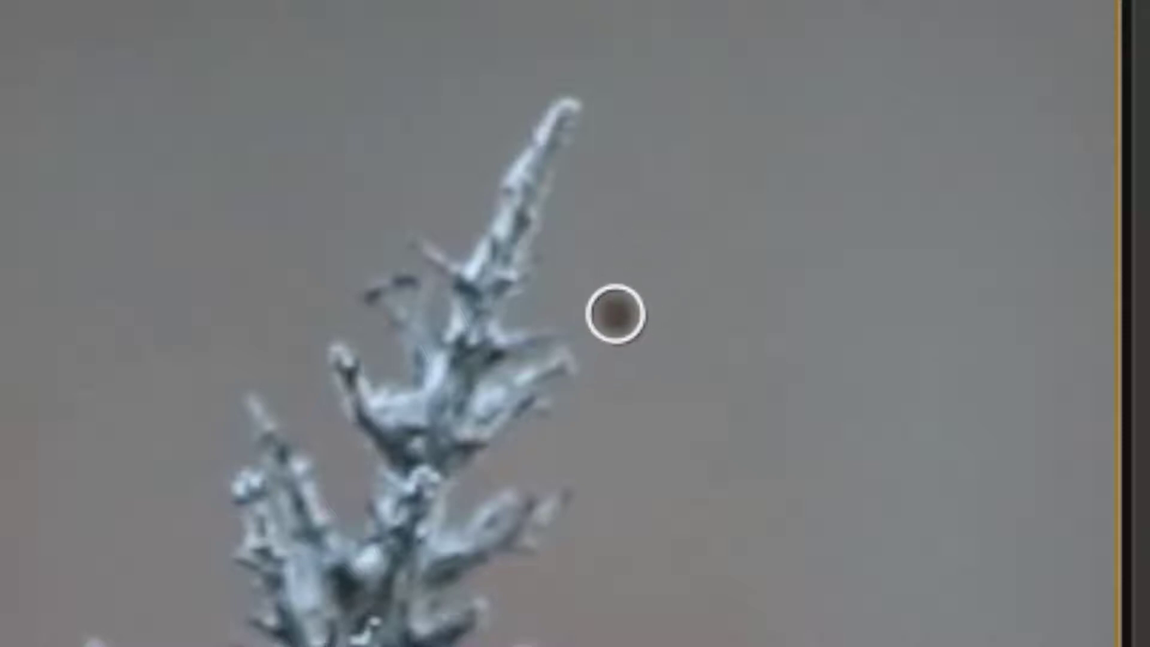
pyautogui.click(615, 313)
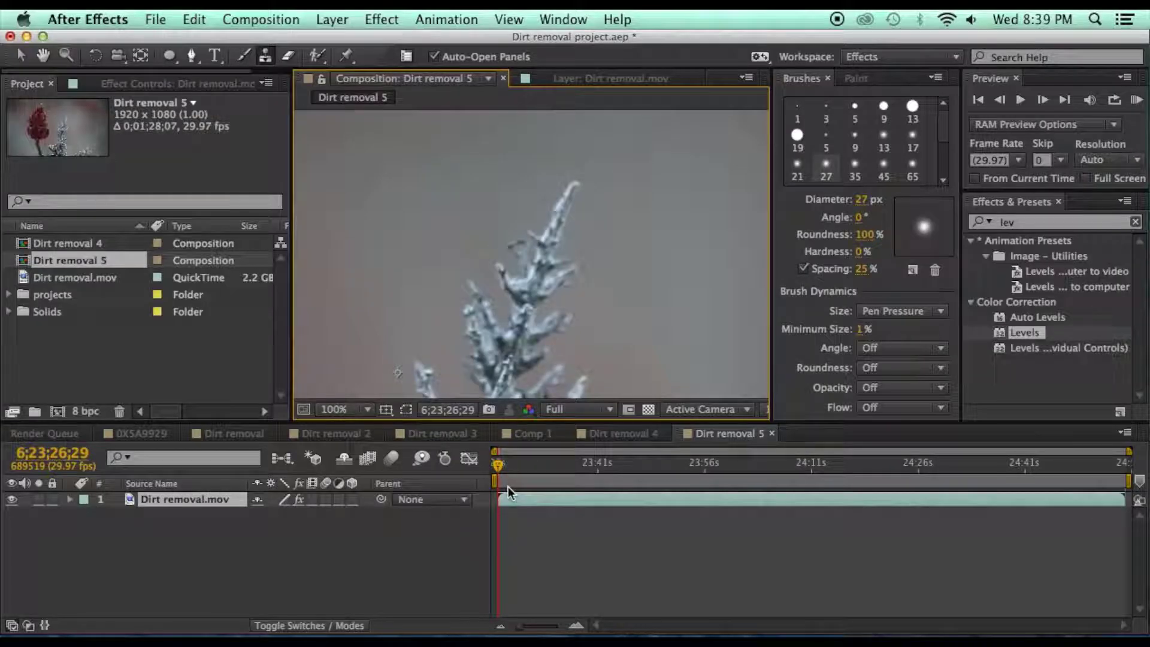
# Step: Check the cloned area across the clip up to 6;24;06;19, in both the full composition and the layer view
pyautogui.press(',')
pyautogui.press(',')
pyautogui.press(',')
pyautogui.press(',')
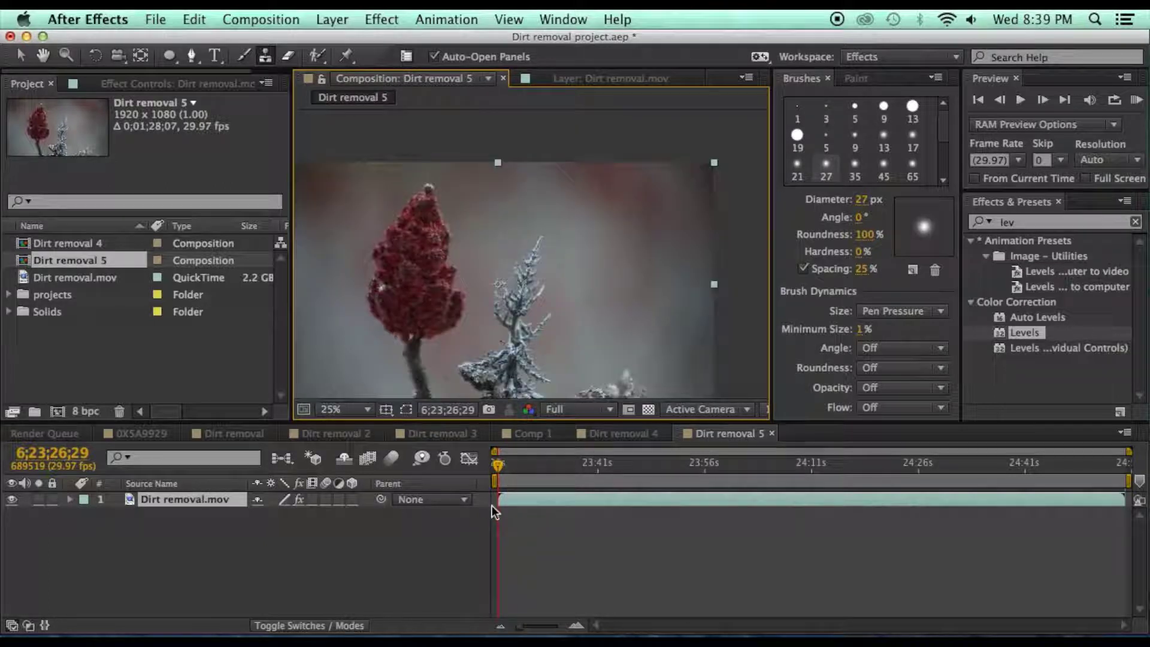
pyautogui.press('h')
pyautogui.moveTo(507, 333); pyautogui.dragTo(549, 301)
pyautogui.press('super+b')
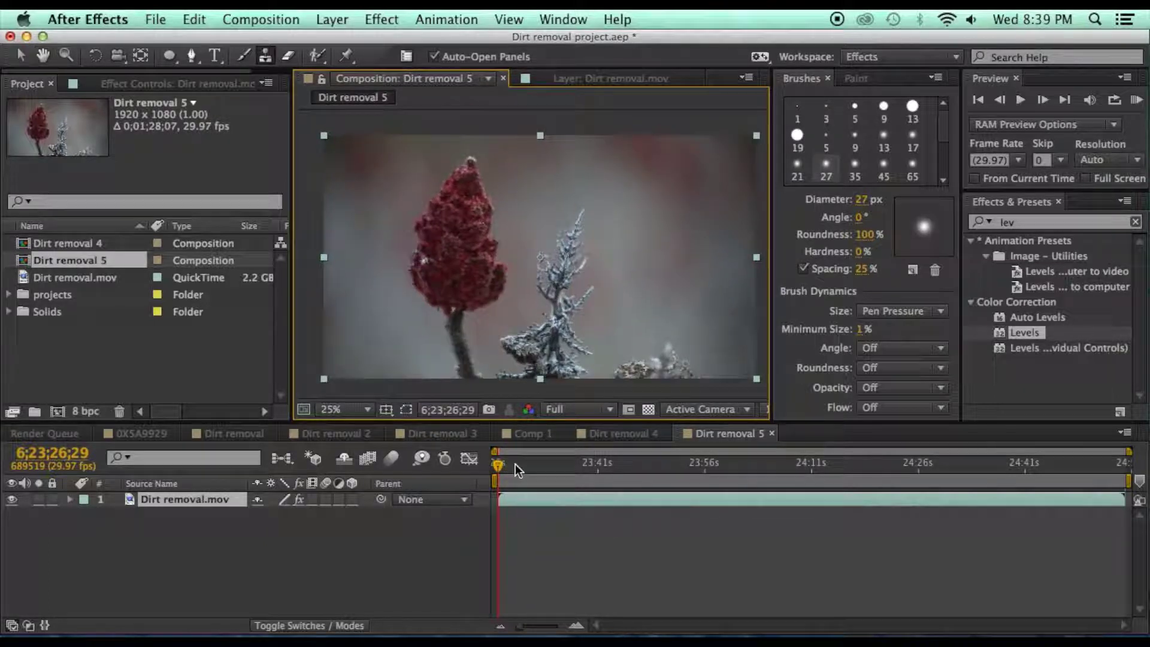
pyautogui.moveTo(495, 465); pyautogui.dragTo(779, 469)
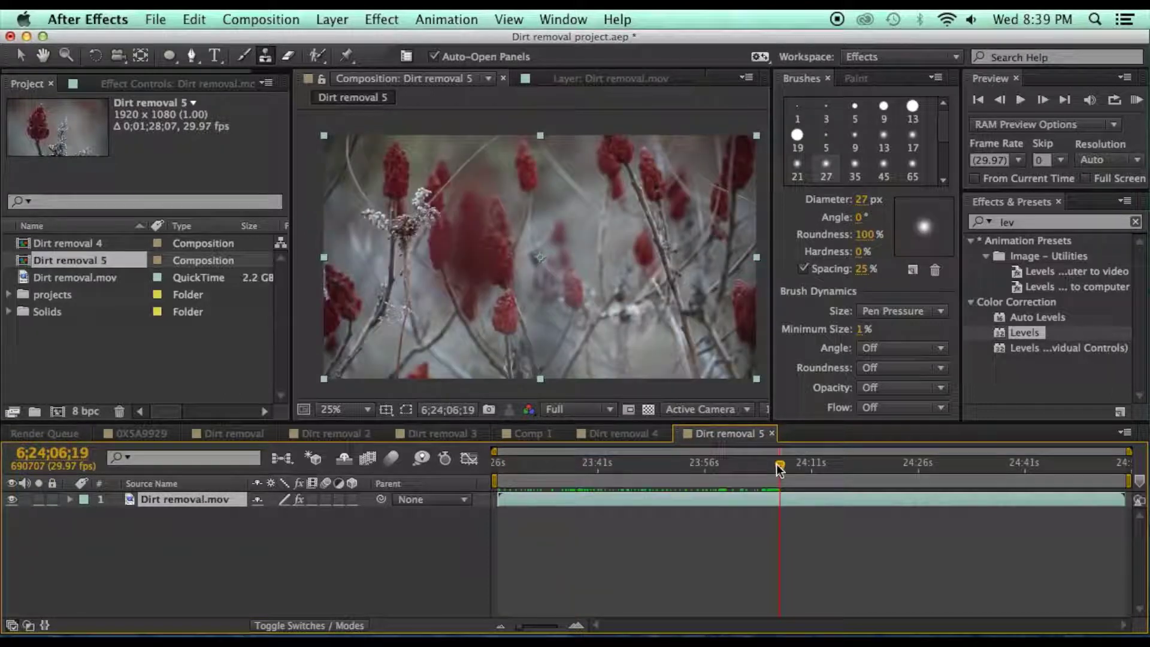
pyautogui.doubleClick(773, 499)
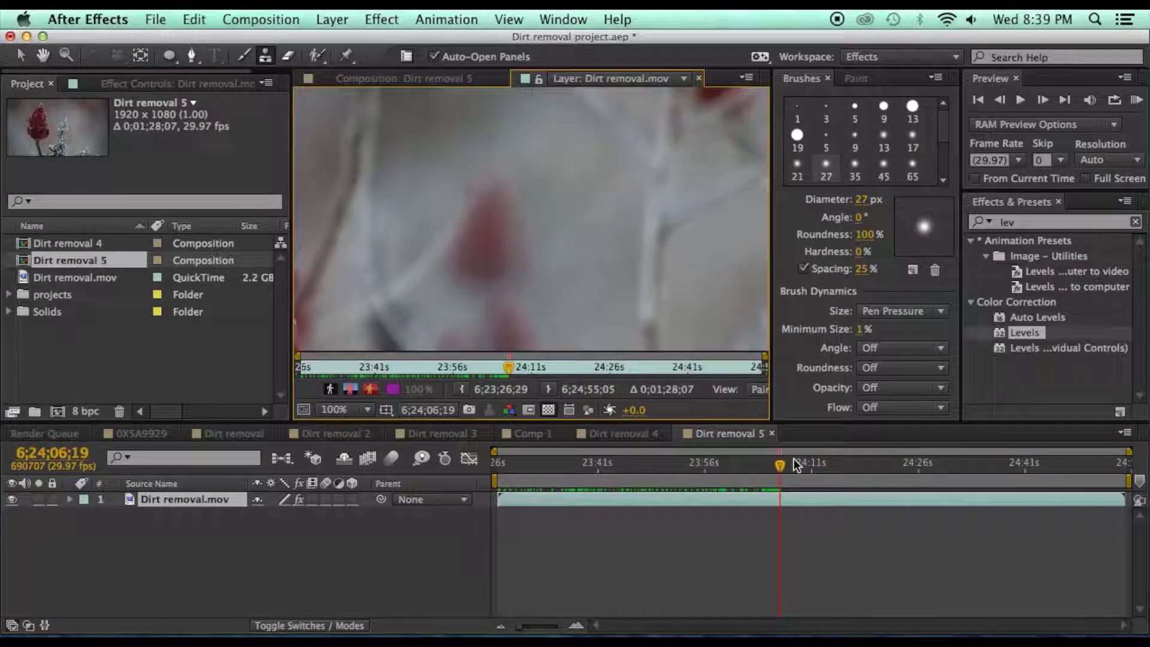
pyautogui.moveTo(784, 462); pyautogui.dragTo(570, 477)
# Step: Create another composition, Dirt removal 6, from the Dirt removal.mov footage
pyautogui.click(110, 348)
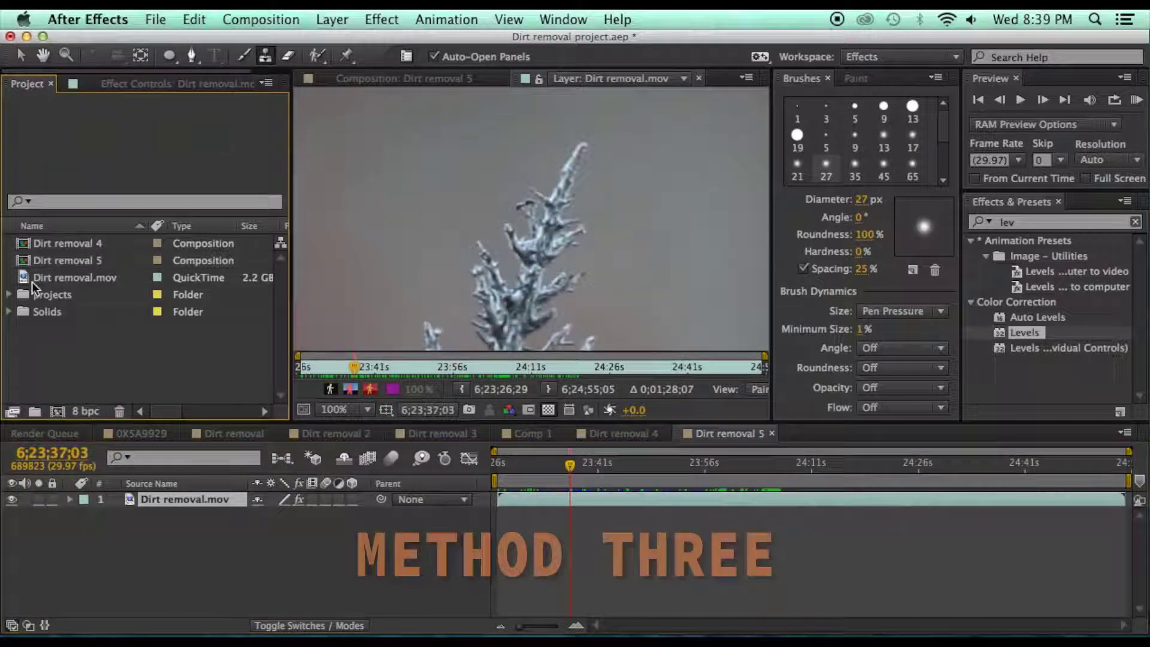
pyautogui.click(23, 281)
pyautogui.moveTo(27, 290); pyautogui.dragTo(60, 413)
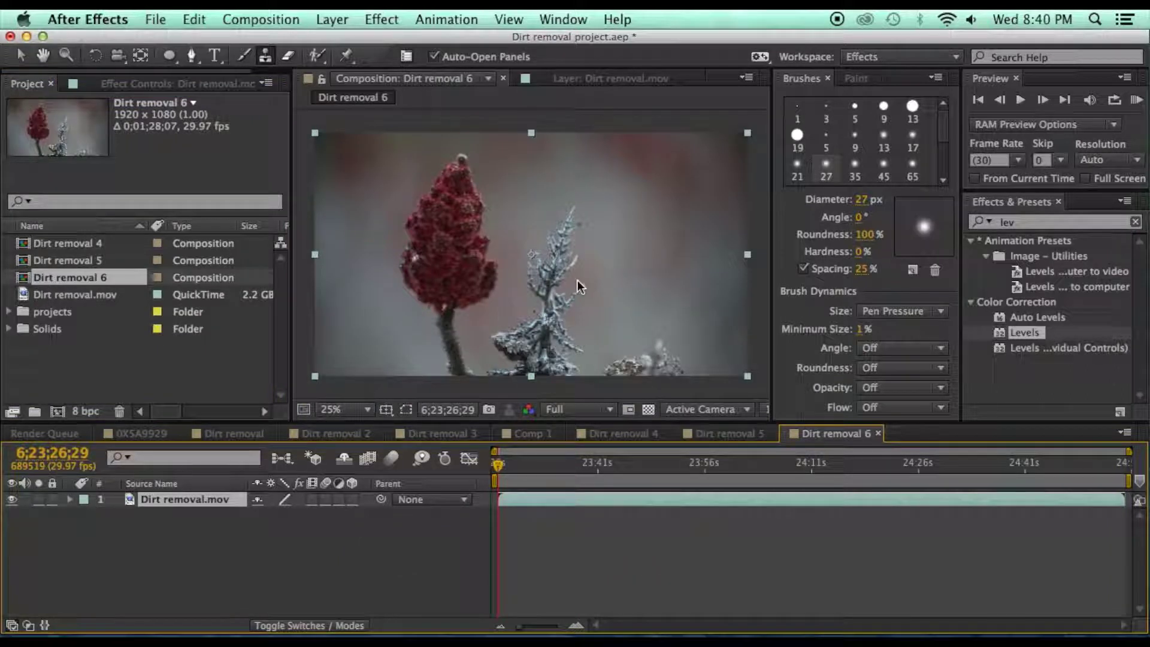
# Step: Create a new 1920 × 1080 px solid layer in a gray matching the background around the dirt spot
pyautogui.press('.')
pyautogui.press('.')
pyautogui.press('.')
pyautogui.press('.')
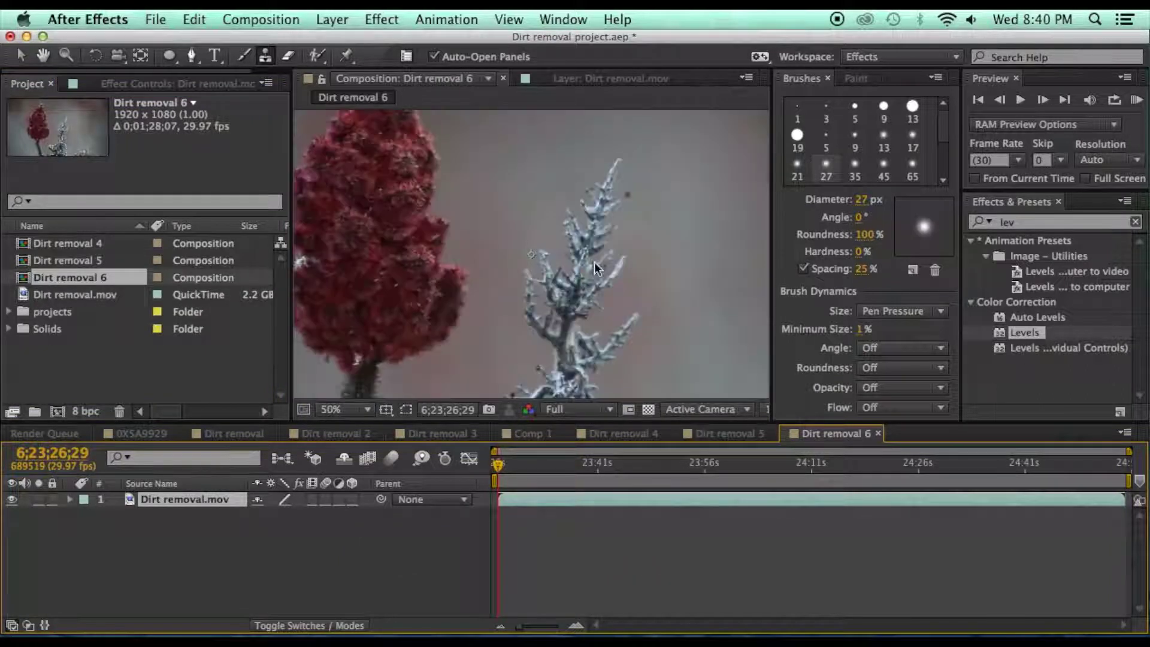
pyautogui.press('space')
pyautogui.moveTo(613, 249); pyautogui.dragTo(466, 337)
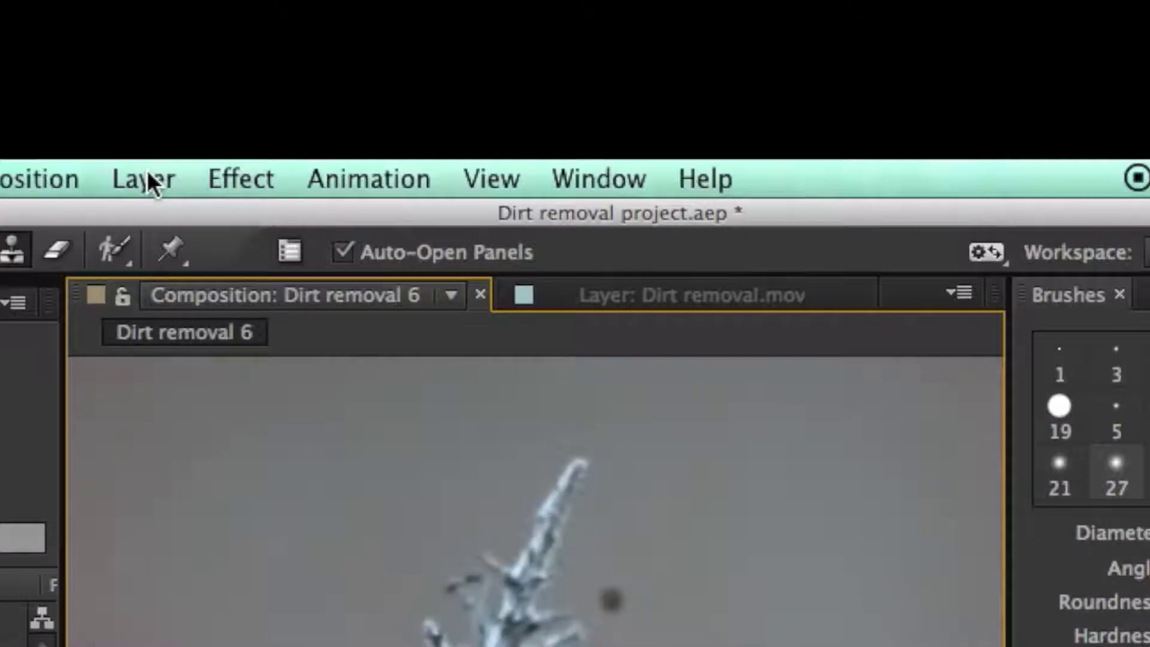
pyautogui.click(332, 19)
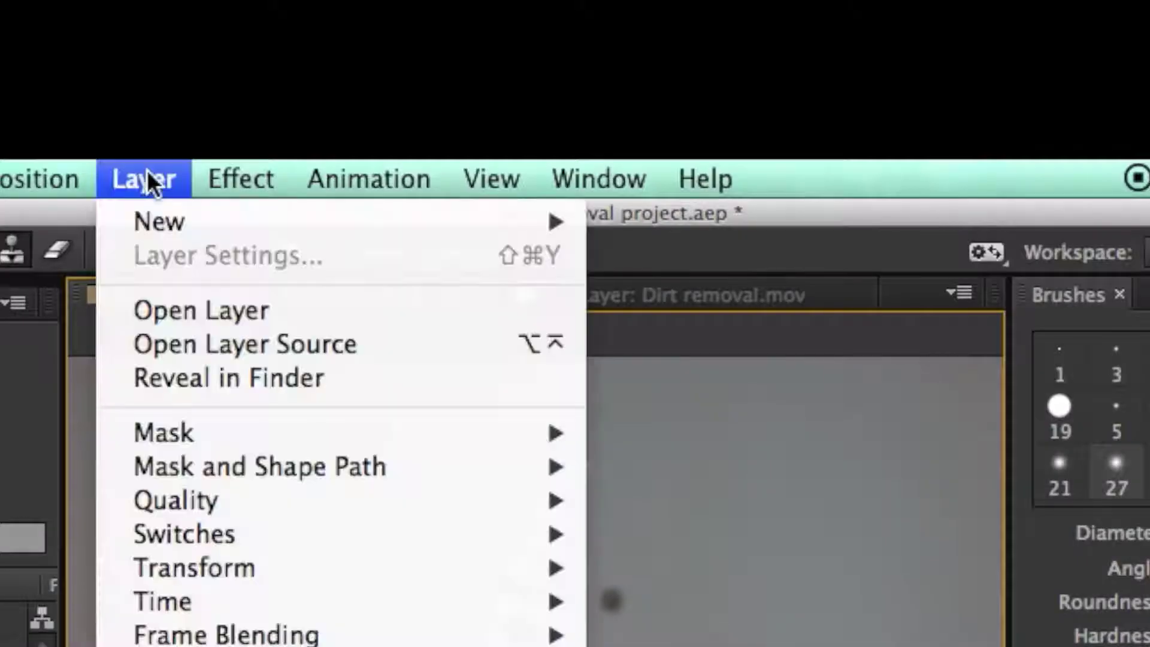
pyautogui.moveTo(327, 43)
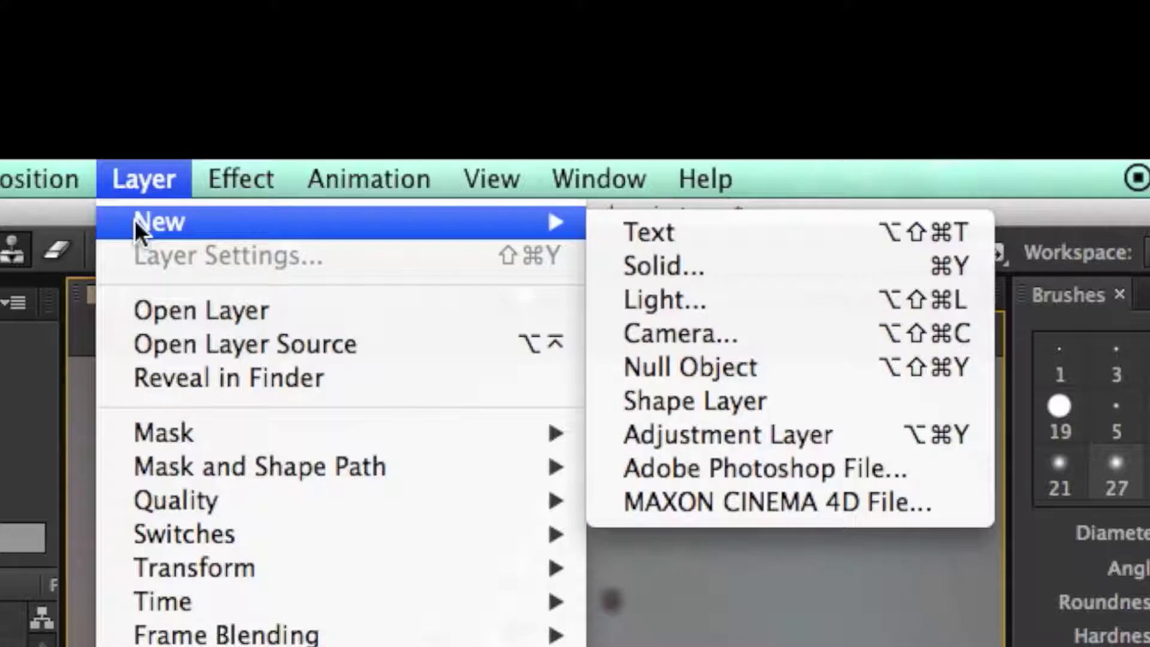
pyautogui.click(660, 264)
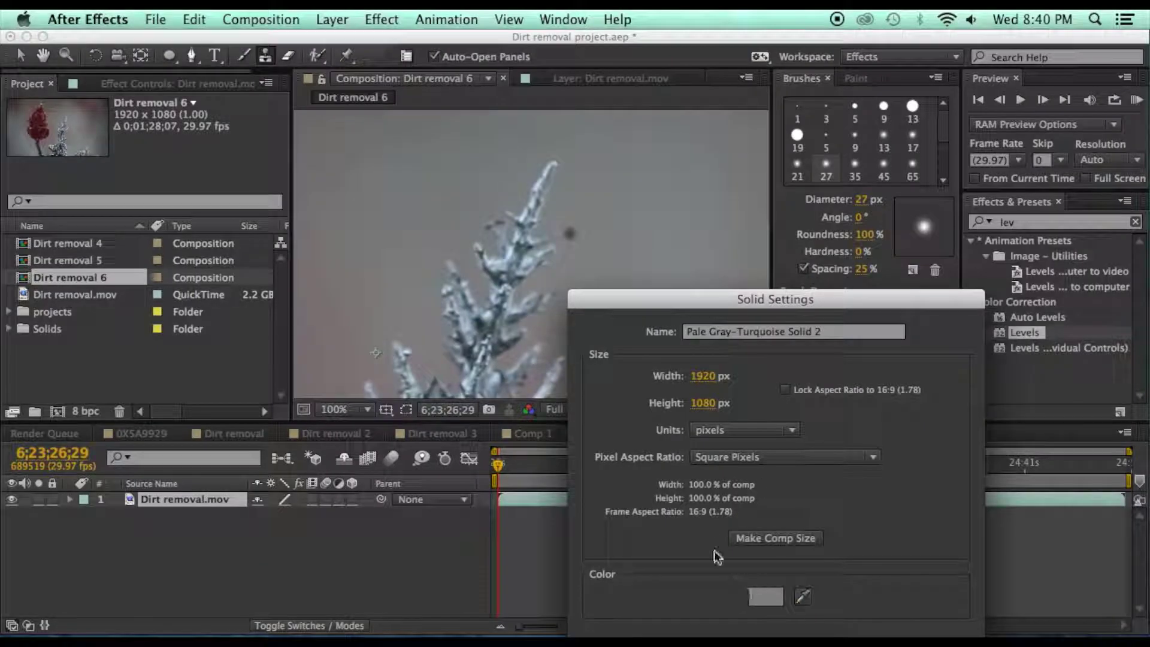
pyautogui.press('Return')
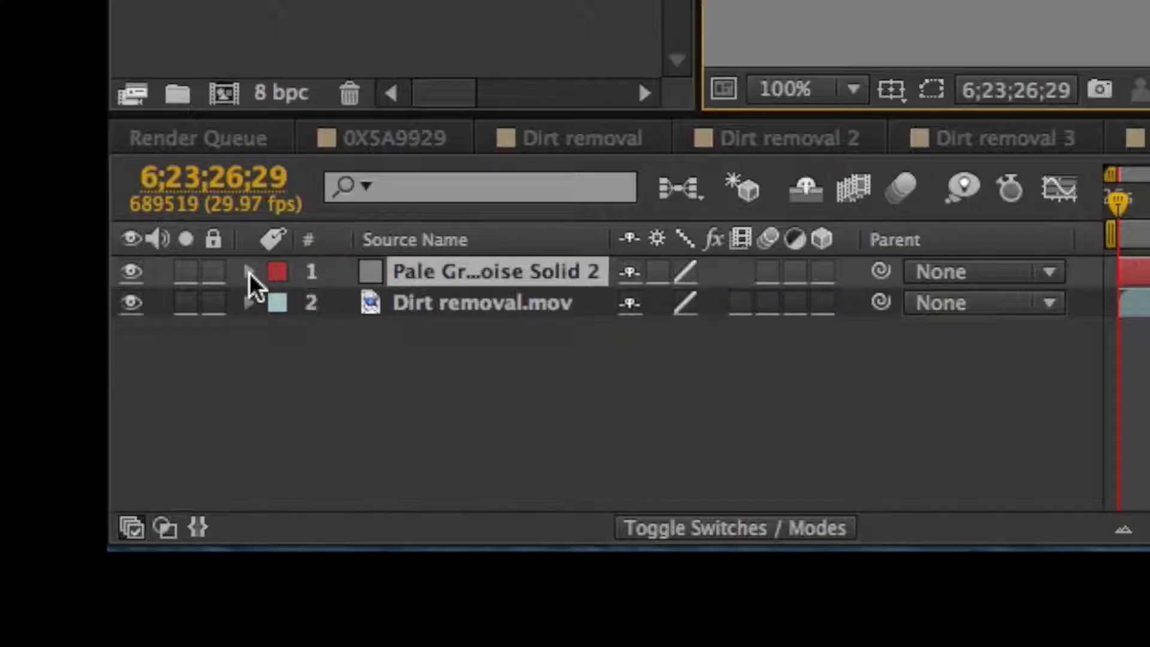
# Step: Lower the gray solid's opacity until the dirt spot in the footage beneath shows through
pyautogui.click(249, 271)
pyautogui.click(281, 303)
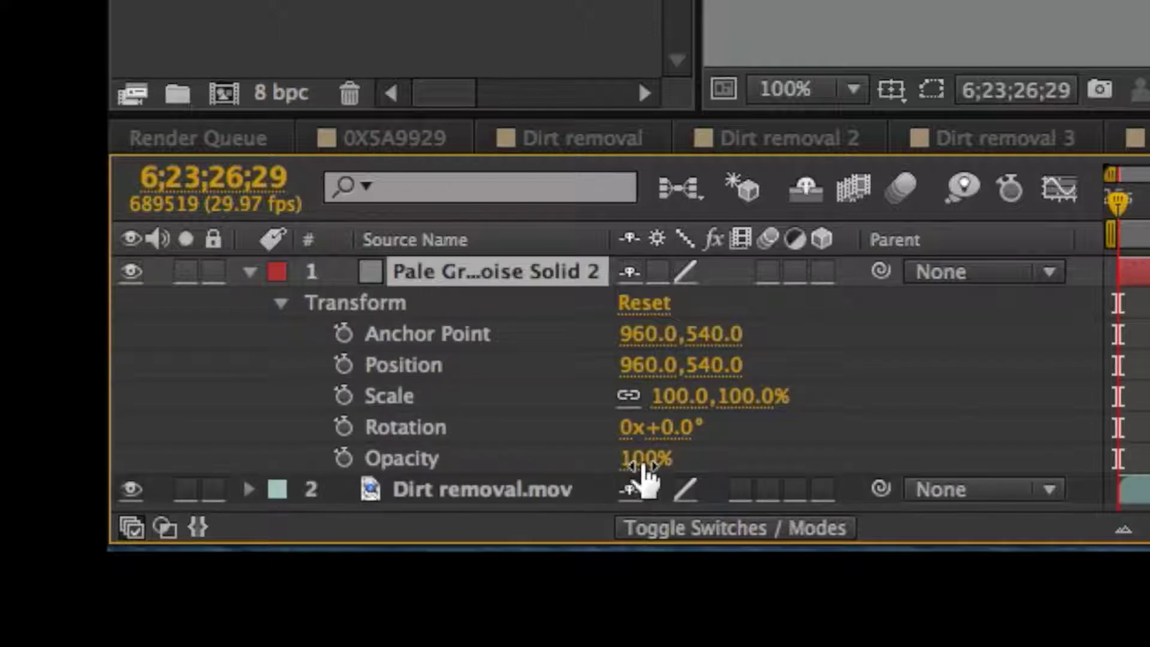
pyautogui.moveTo(648, 467); pyautogui.dragTo(599, 462)
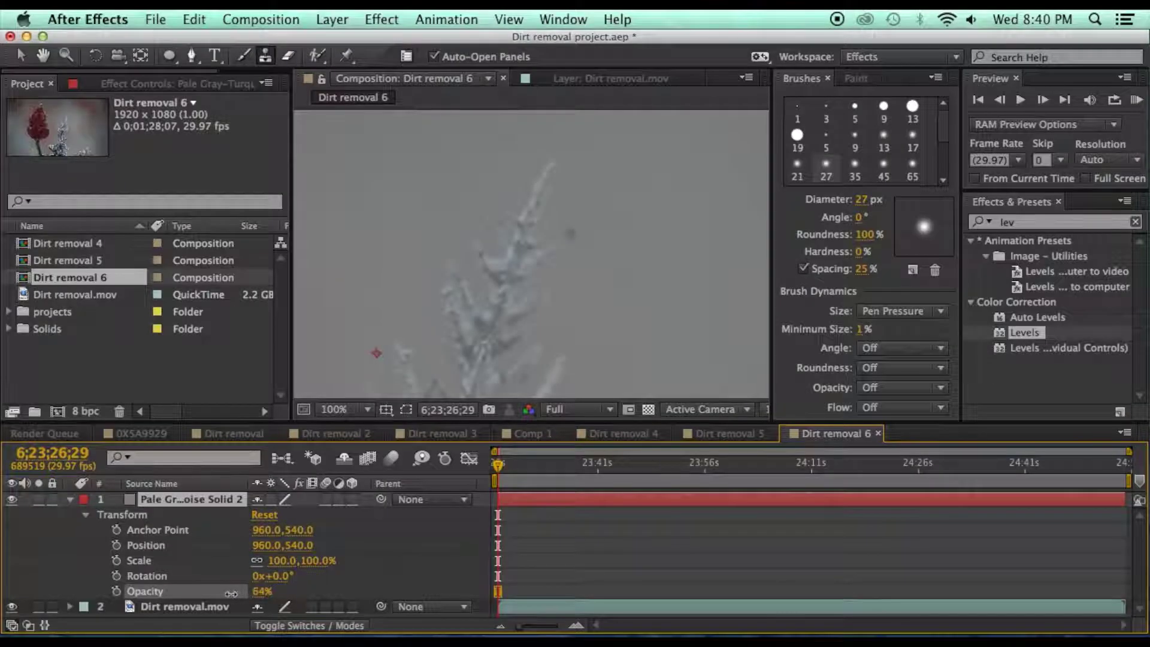
pyautogui.moveTo(223, 593); pyautogui.dragTo(225, 593)
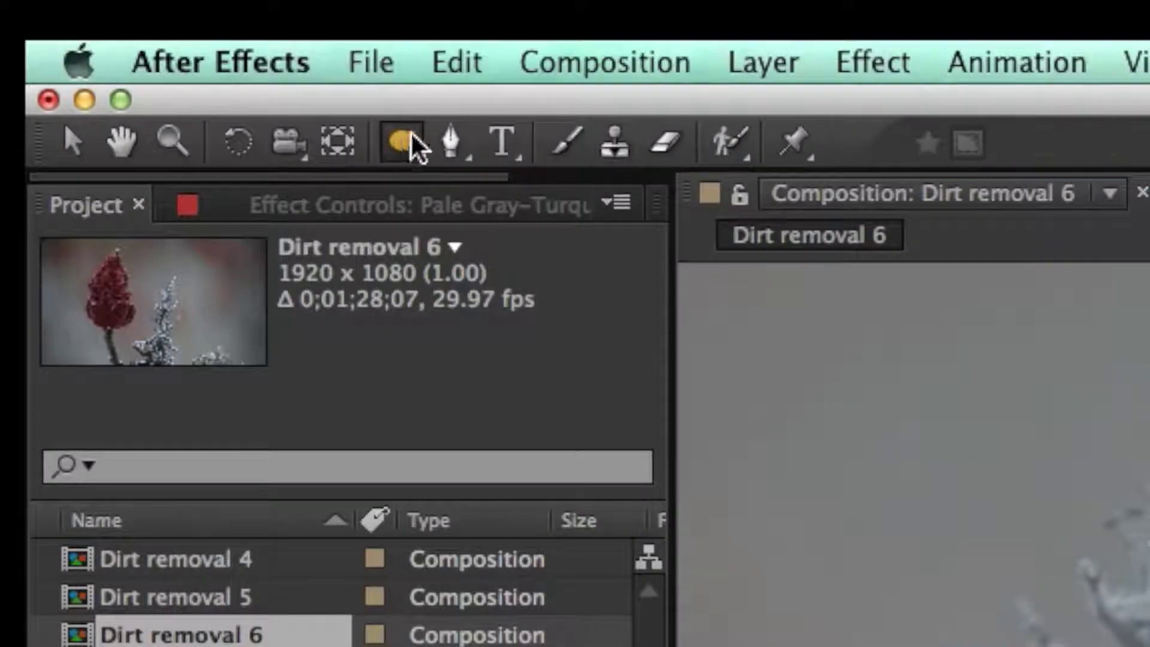
# Step: Mask the solid with a small ellipse around the dirt spot and feather the mask 21 pixels
pyautogui.click(169, 56)
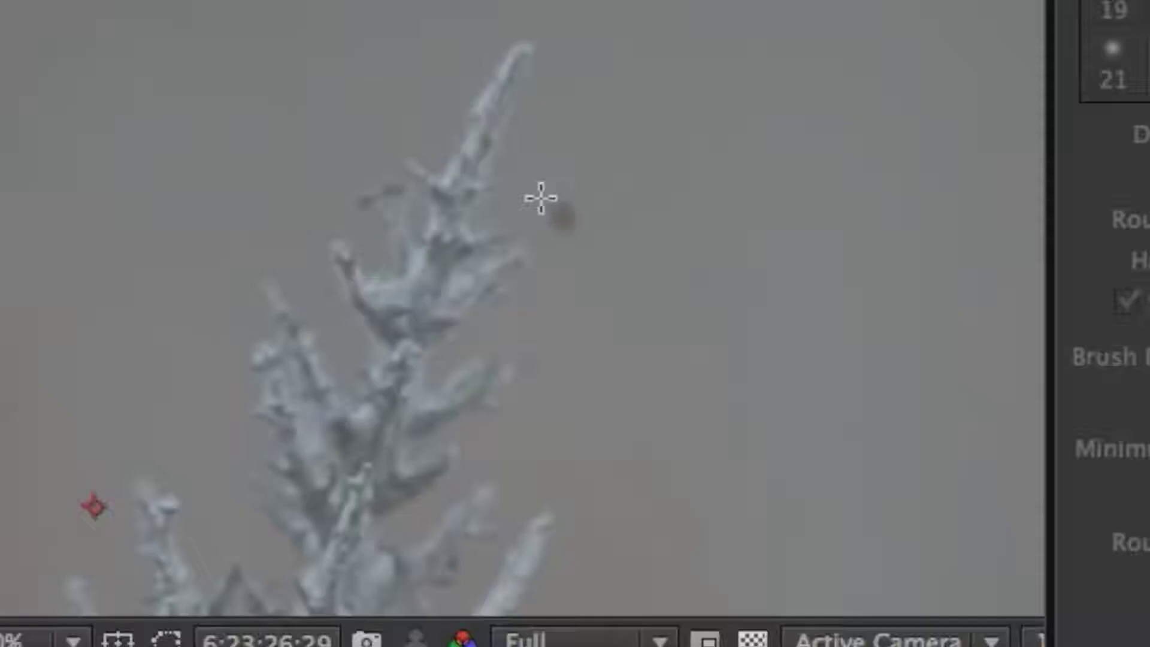
pyautogui.moveTo(540, 192); pyautogui.dragTo(590, 239)
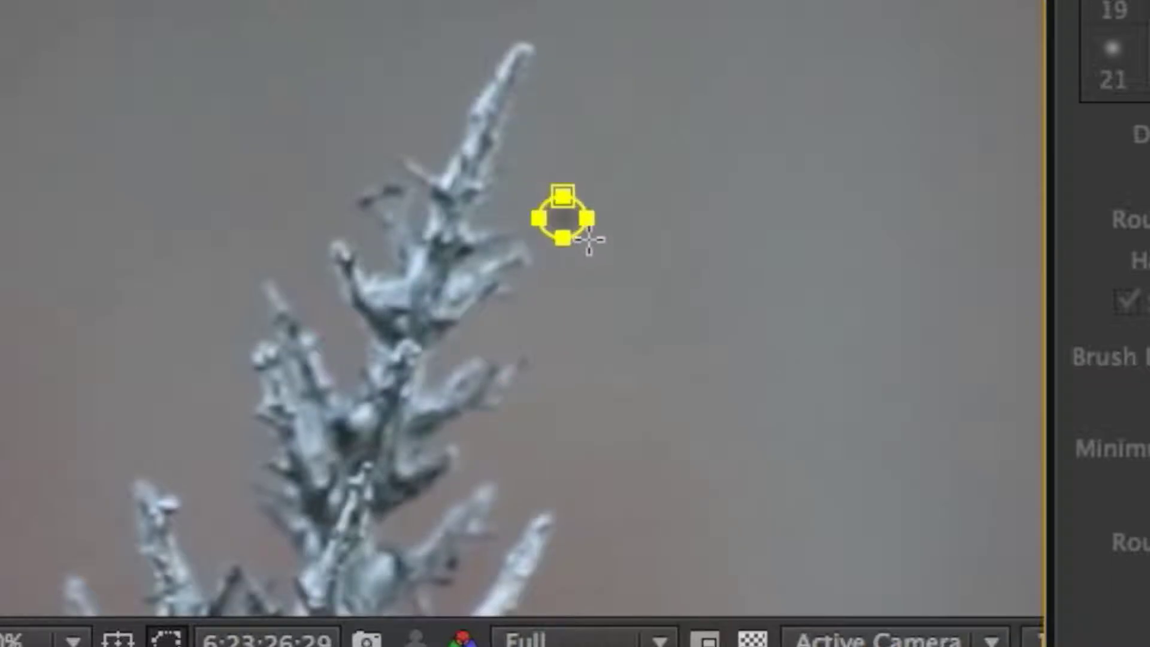
pyautogui.press('f')
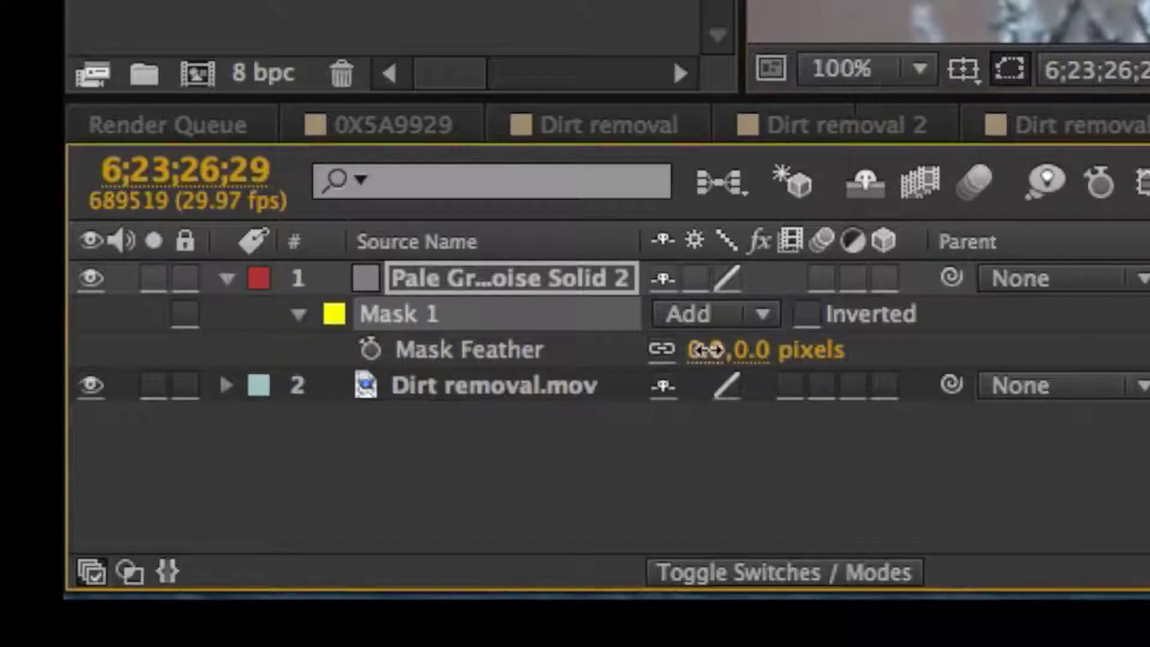
pyautogui.moveTo(706, 349); pyautogui.dragTo(732, 341)
pyautogui.click(227, 278)
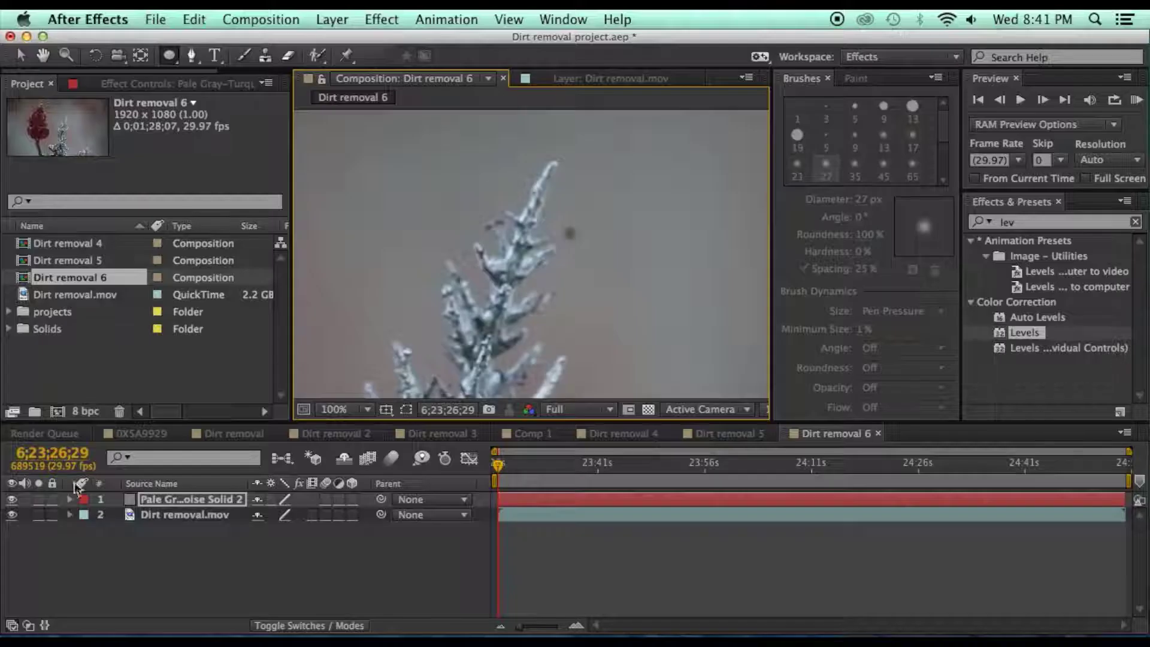
# Step: Set the masked solid's opacity to 100% and briefly hide the layer controls to inspect the patch
pyautogui.click(70, 499)
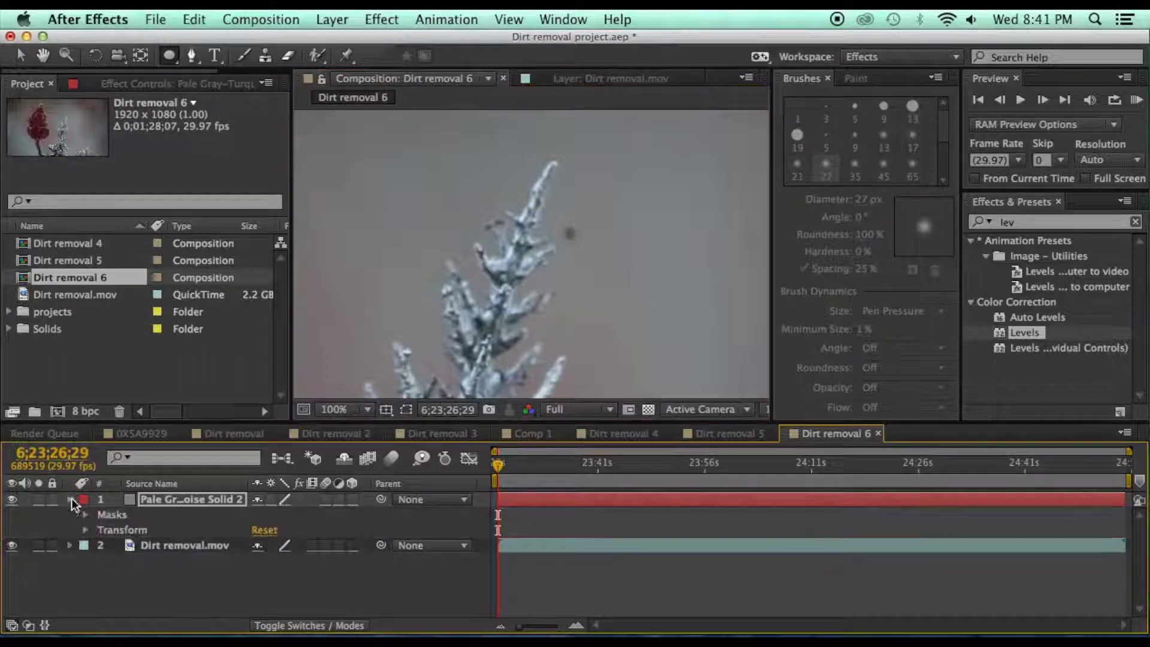
pyautogui.click(86, 530)
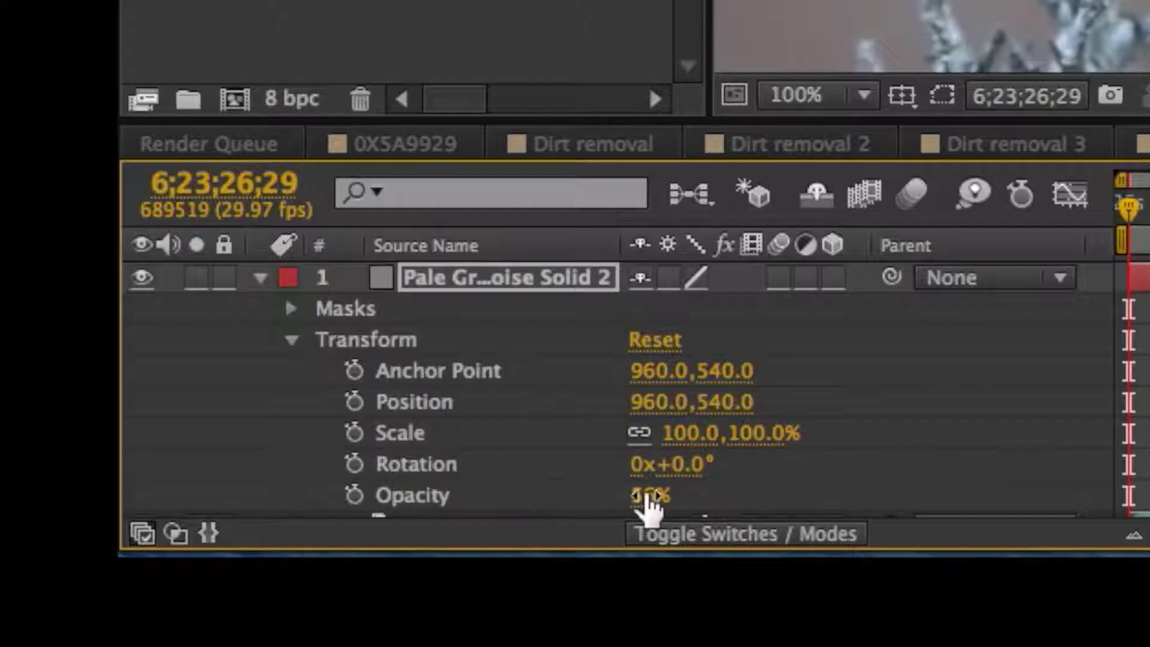
pyautogui.moveTo(649, 496); pyautogui.dragTo(761, 495)
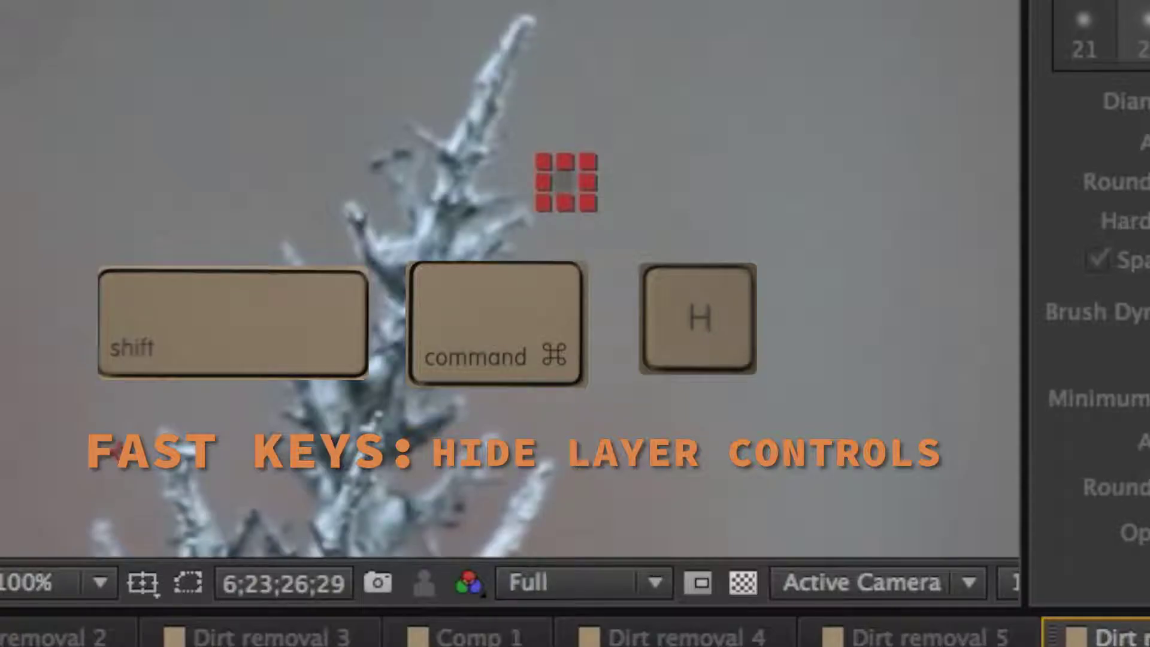
pyautogui.press('shift+super+h')
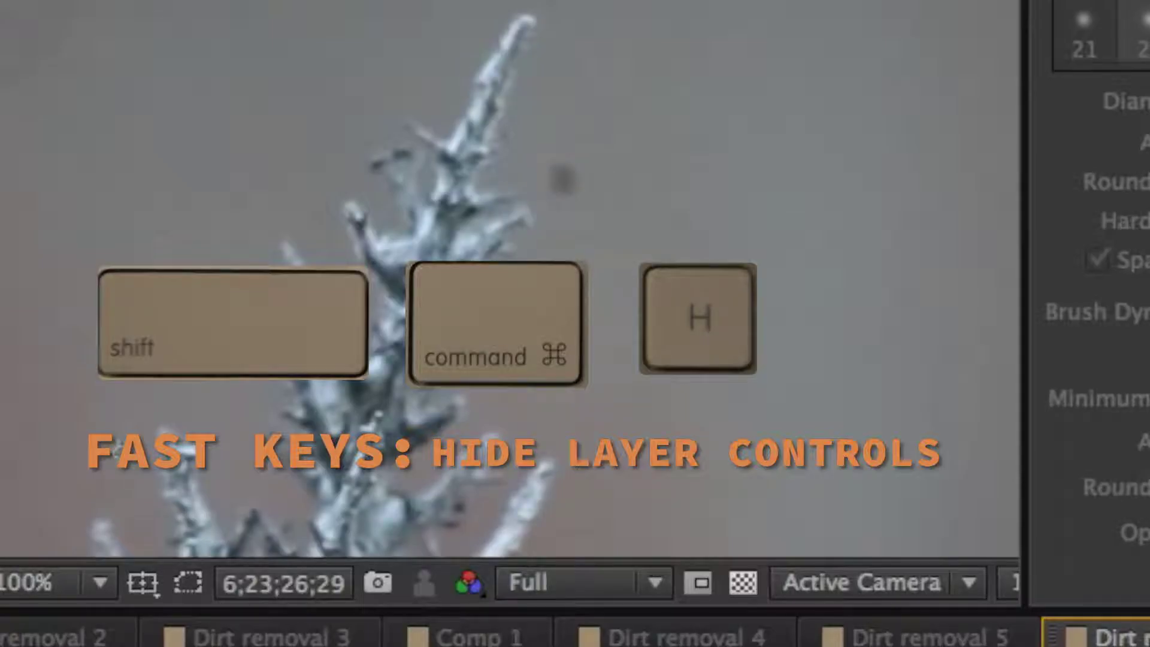
pyautogui.press('shift+super+h')
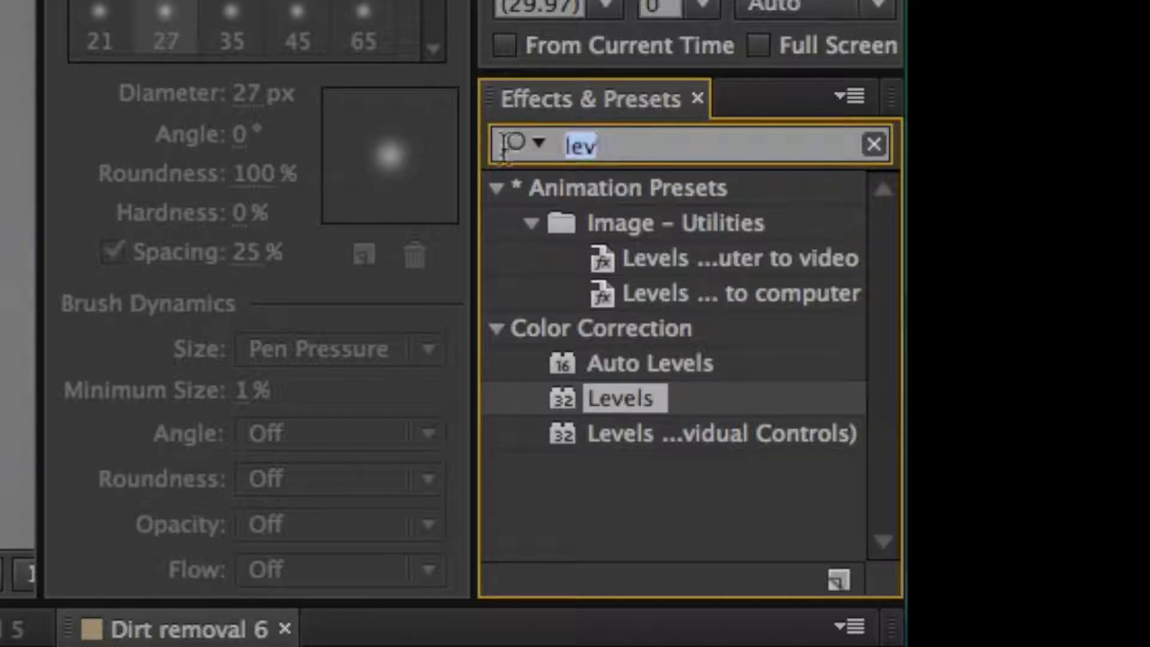
# Step: Find the Levels effect and apply it to the gray solid layer
pyautogui.click(501, 148)
pyautogui.press('BackSpace')
pyautogui.click(501, 146)
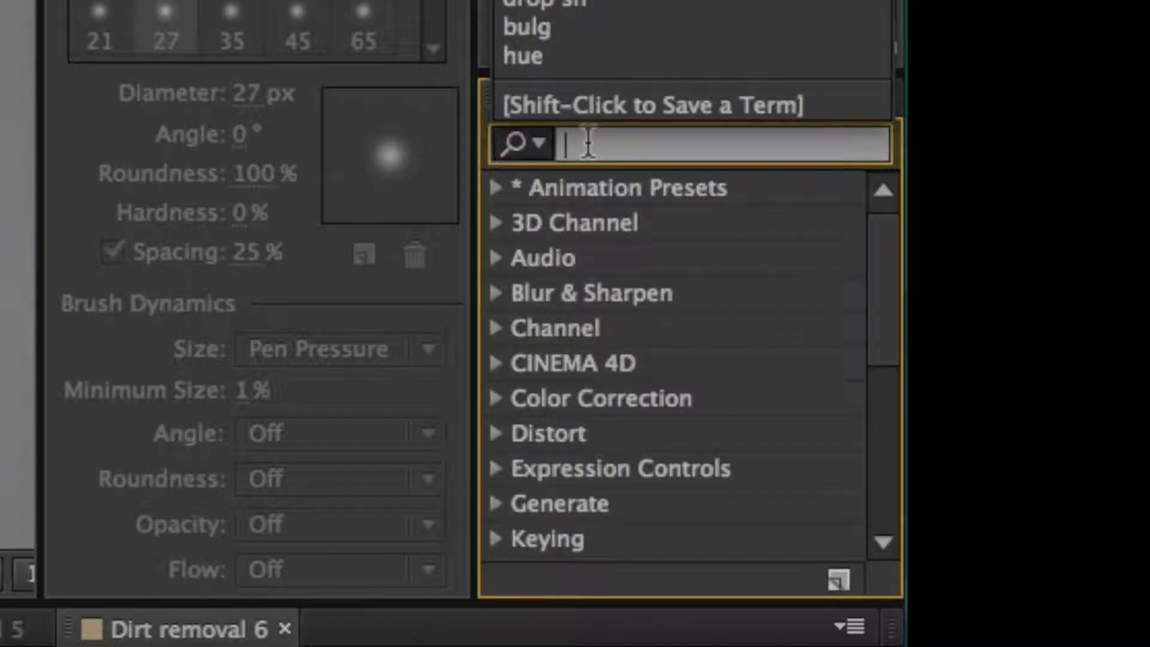
pyautogui.write('lev')
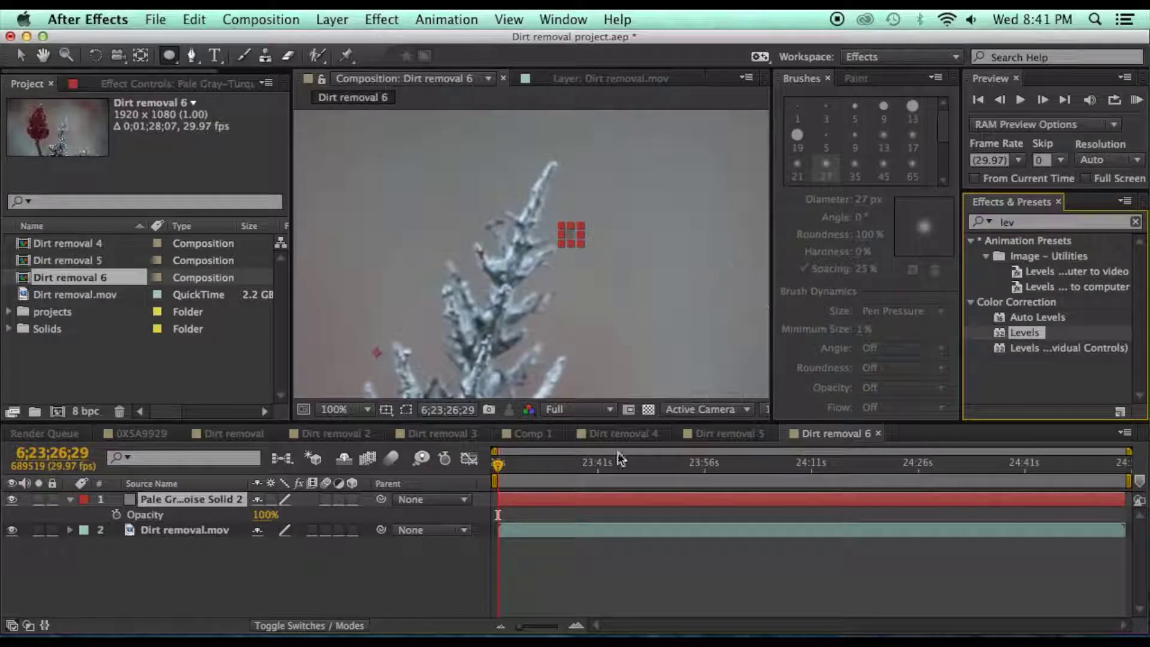
pyautogui.moveTo(617, 451); pyautogui.dragTo(584, 501)
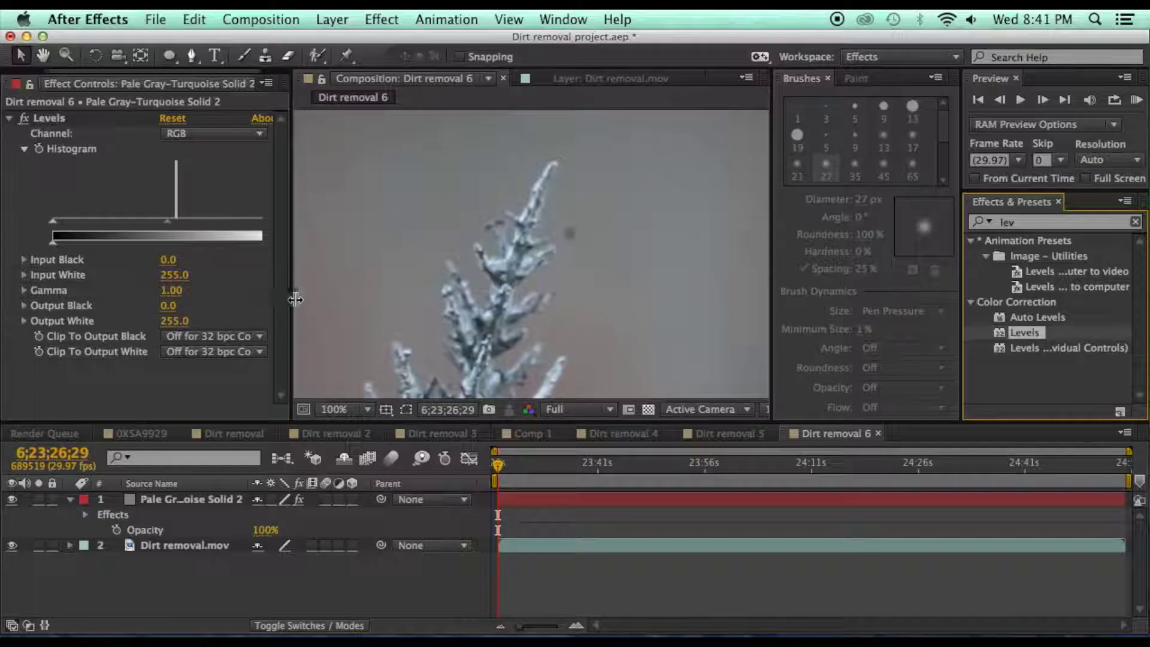
# Step: Widen the effect settings area and raise the solid's Levels gamma to brighten the patch
pyautogui.moveTo(295, 300); pyautogui.dragTo(327, 297)
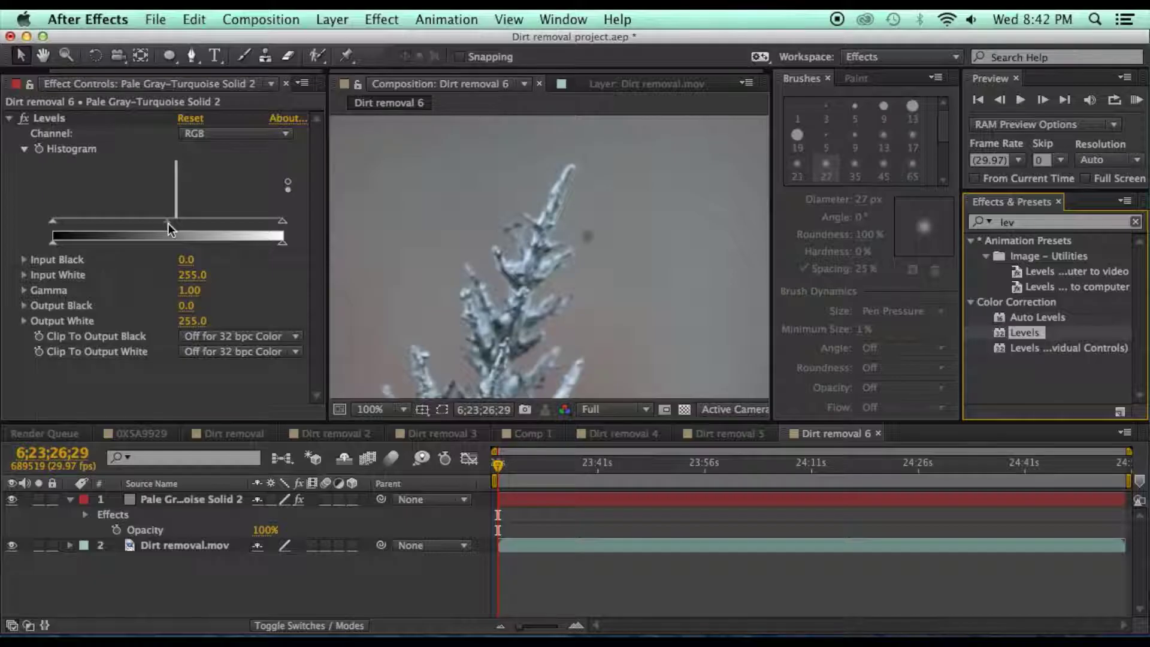
pyautogui.moveTo(171, 228); pyautogui.dragTo(164, 224)
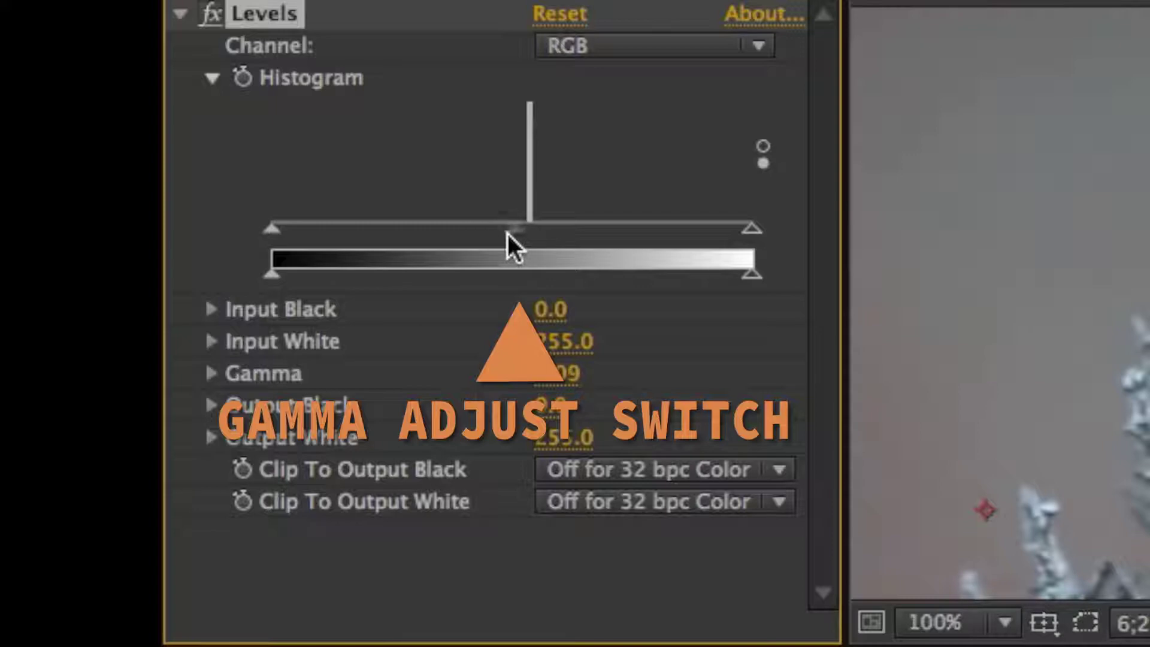
pyautogui.moveTo(508, 240); pyautogui.dragTo(484, 243)
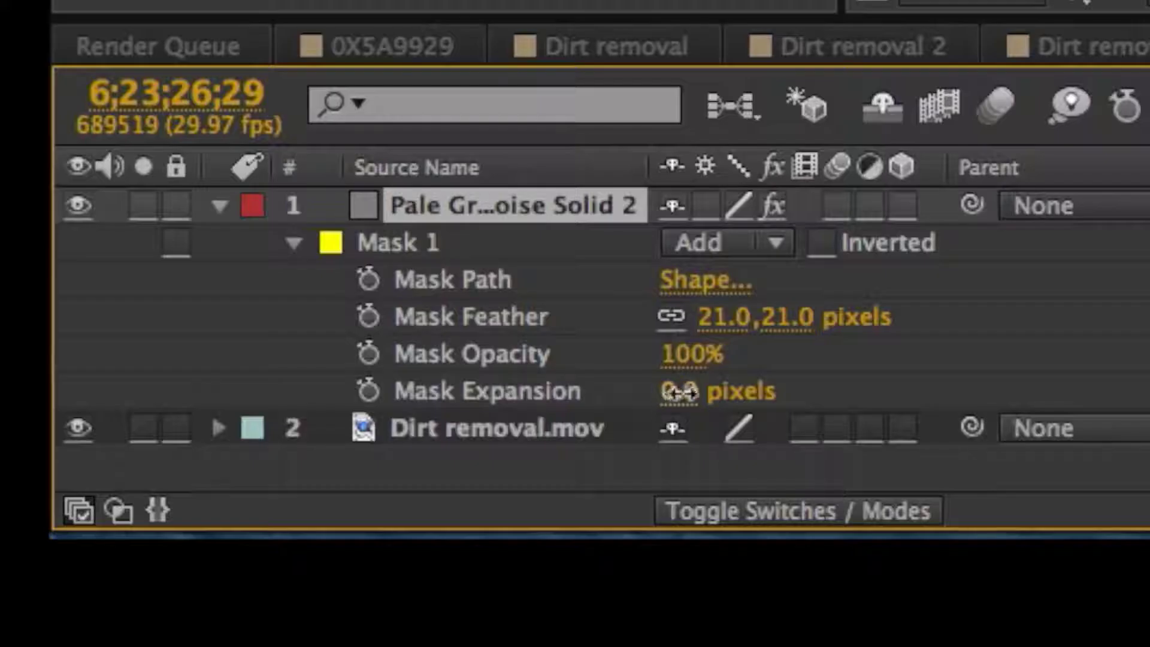
# Step: Blend the patch with a mask expansion of 4 pixels, a feather of 9 pixels and a Levels gamma of 1.05
pyautogui.moveTo(681, 390); pyautogui.dragTo(683, 392)
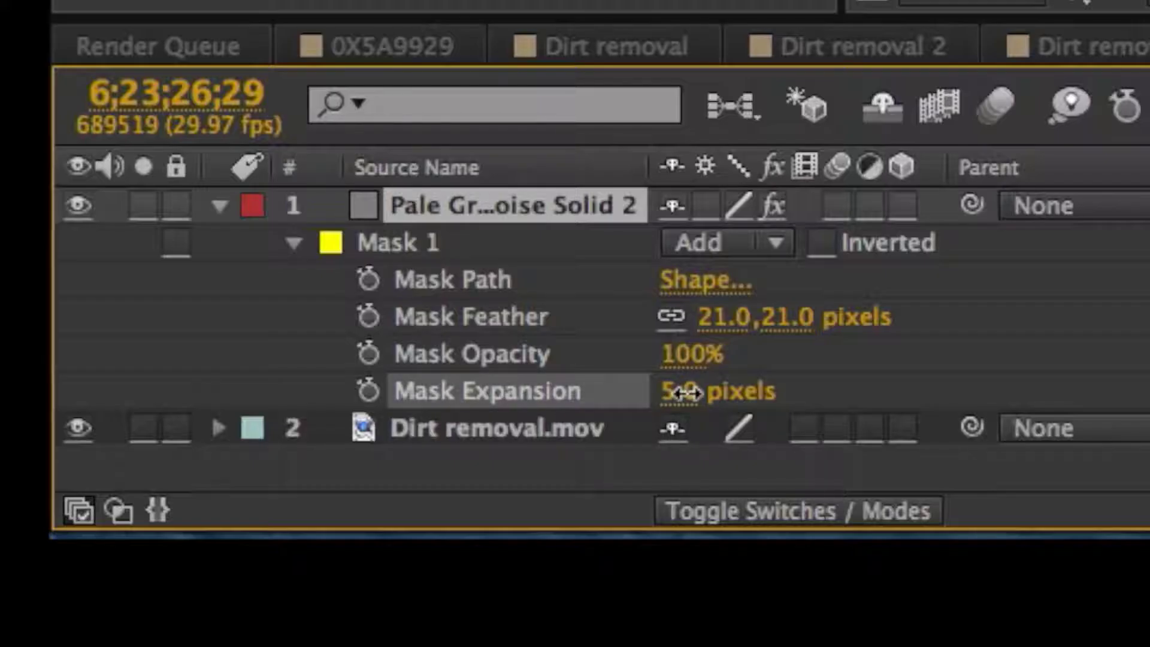
pyautogui.moveTo(704, 319)
pyautogui.mouseDown()
pyautogui.moveTo(677, 316)
pyautogui.moveTo(687, 321)
pyautogui.mouseUp()
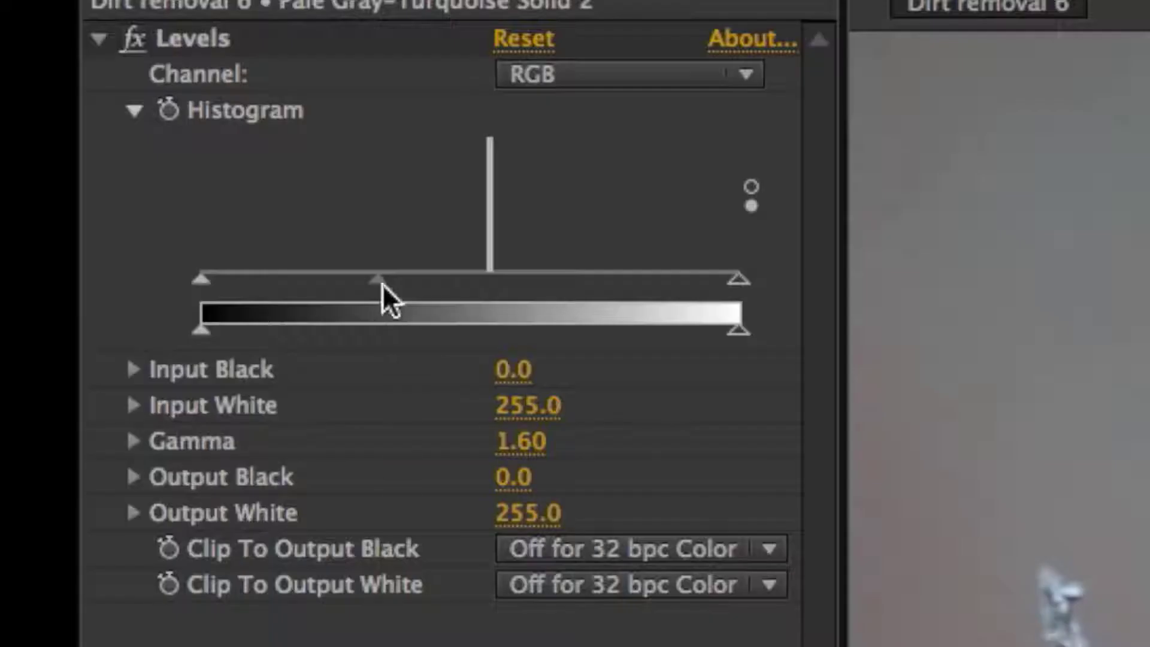
pyautogui.moveTo(382, 283); pyautogui.dragTo(369, 278)
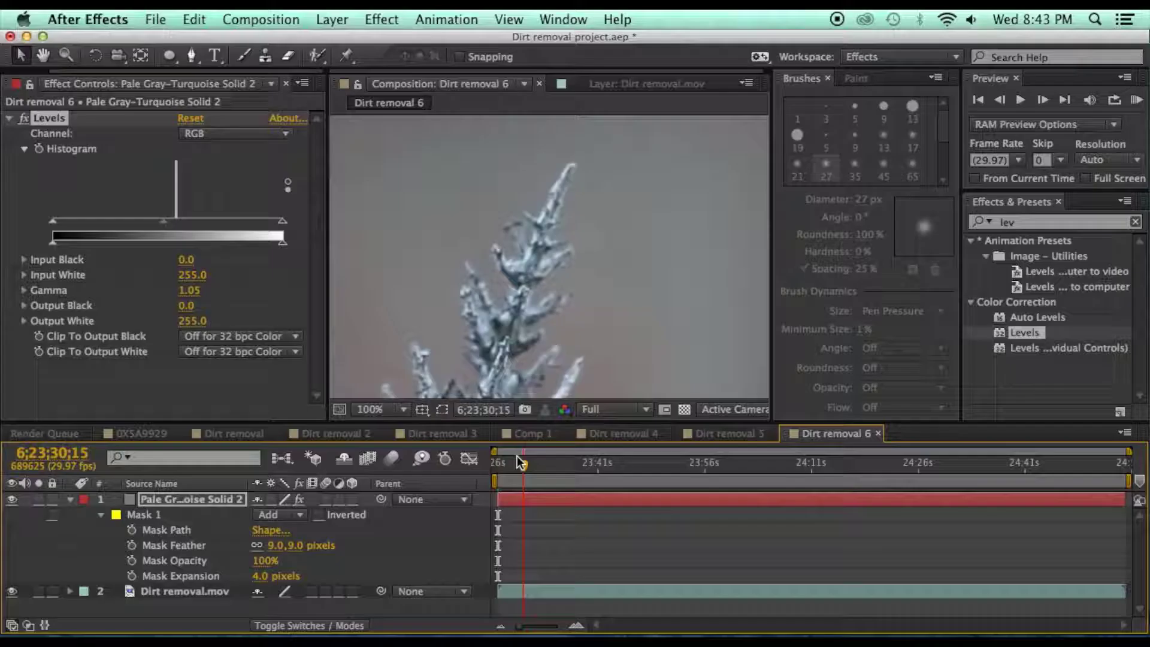
# Step: Check the whole frame at 6;23;26;29 with the solid's Histogram keyframes shown, and close the Brushes panel
pyautogui.moveTo(513, 458); pyautogui.dragTo(495, 462)
pyautogui.press('u')
pyautogui.press(',')
pyautogui.press(',')
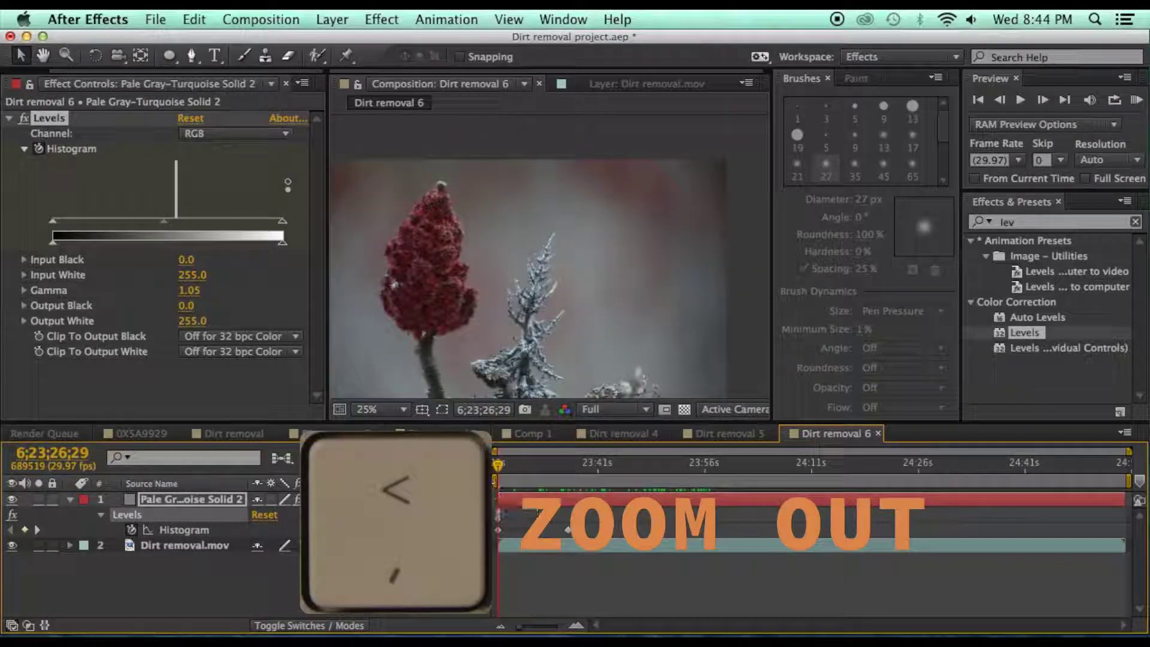
pyautogui.moveTo(431, 339); pyautogui.dragTo(504, 318)
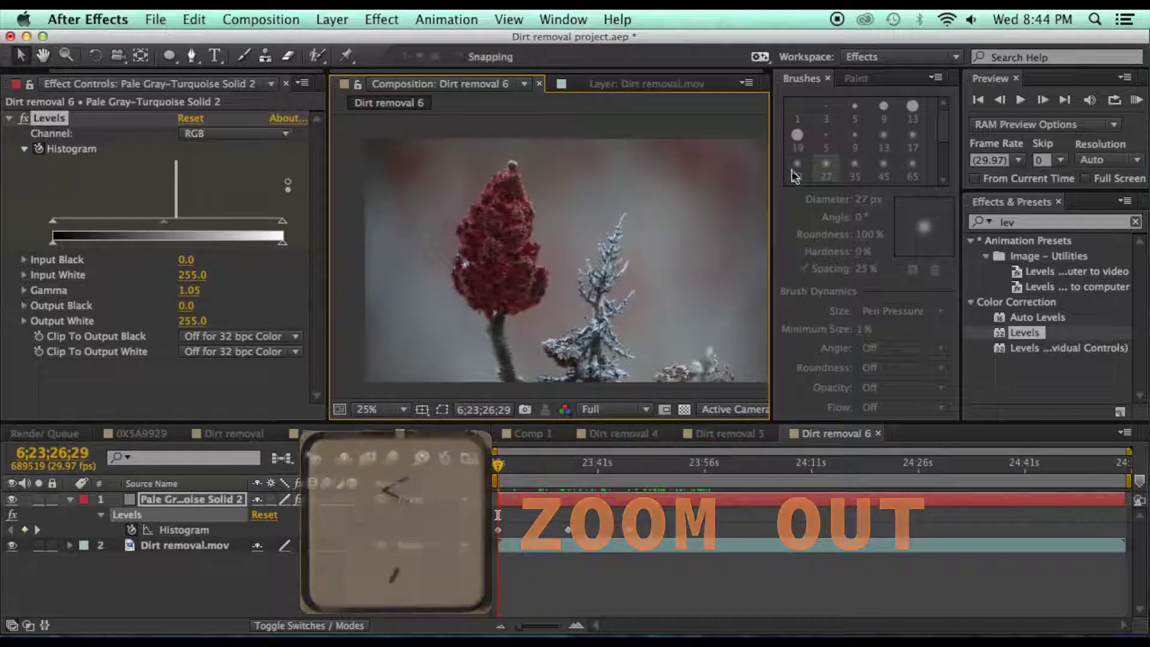
pyautogui.click(828, 78)
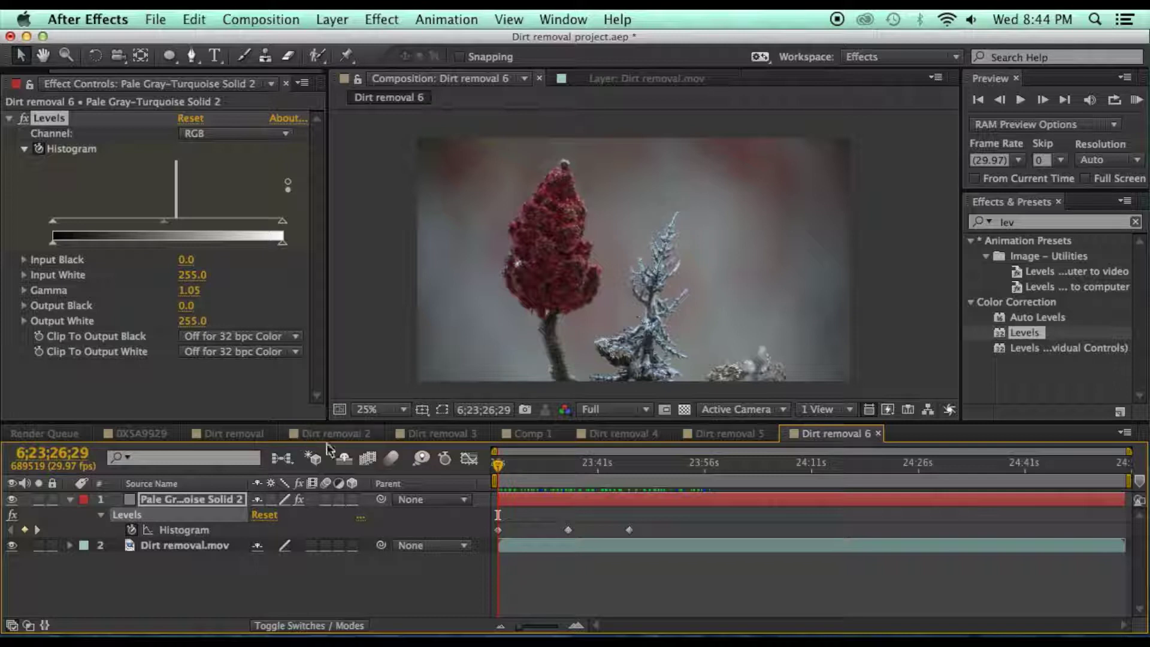
# Step: Add the Dirt removal 4 composition to the render queue and set its output to a QuickTime movie named Dirt removal 4 on the Desktop
pyautogui.click(610, 435)
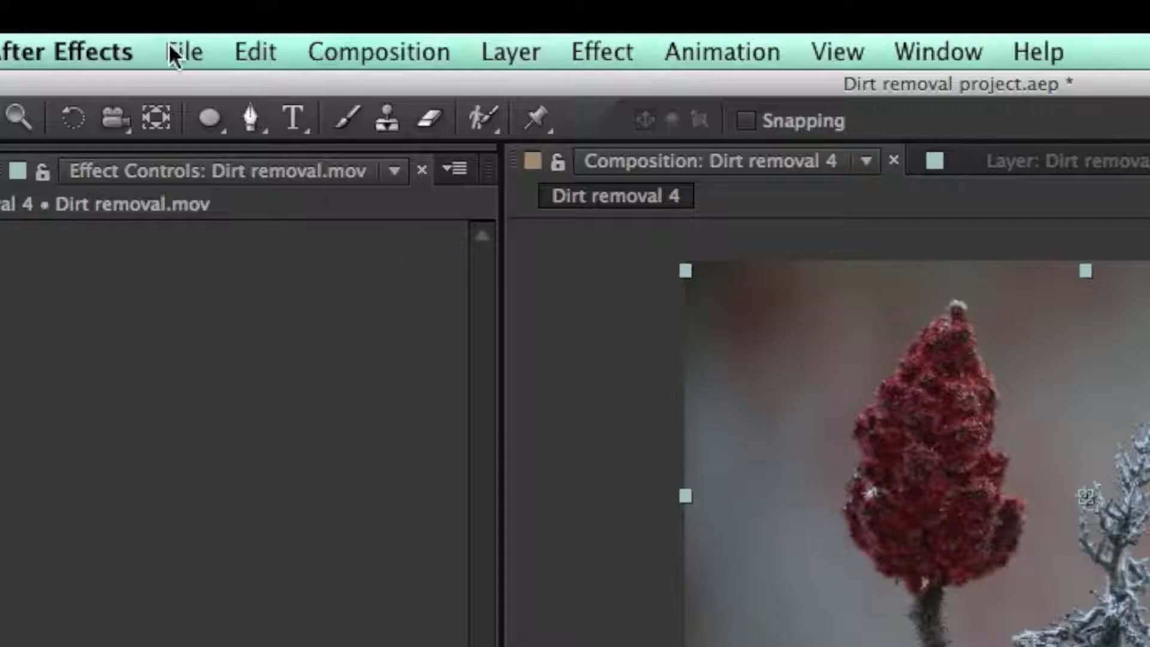
pyautogui.click(154, 20)
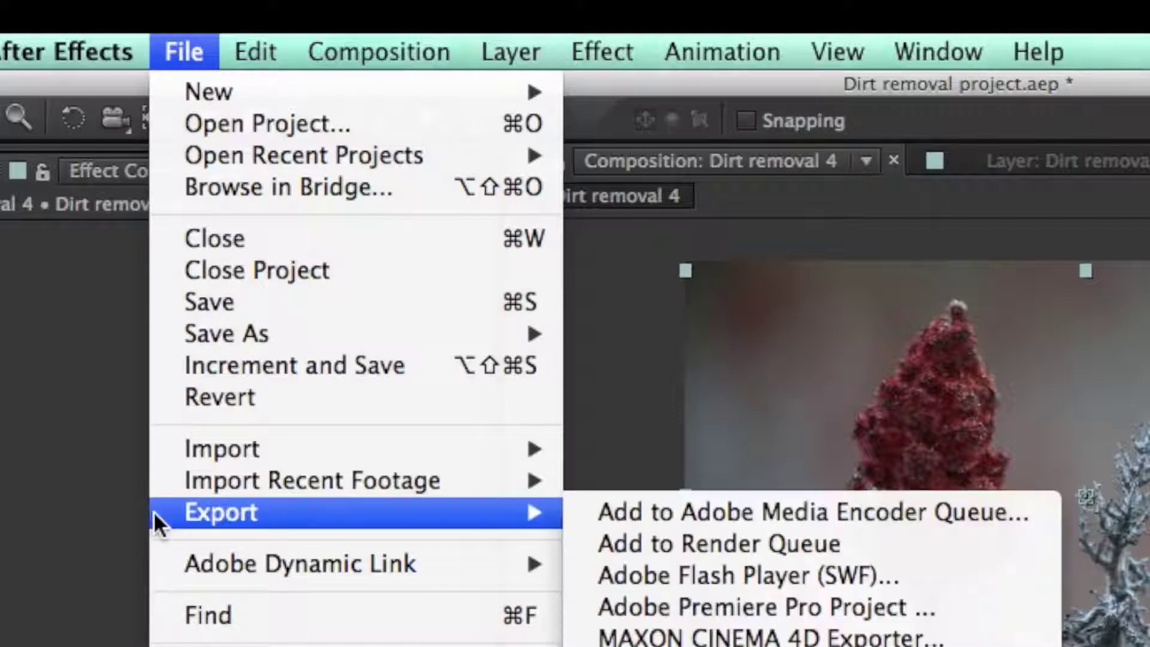
pyautogui.moveTo(545, 513)
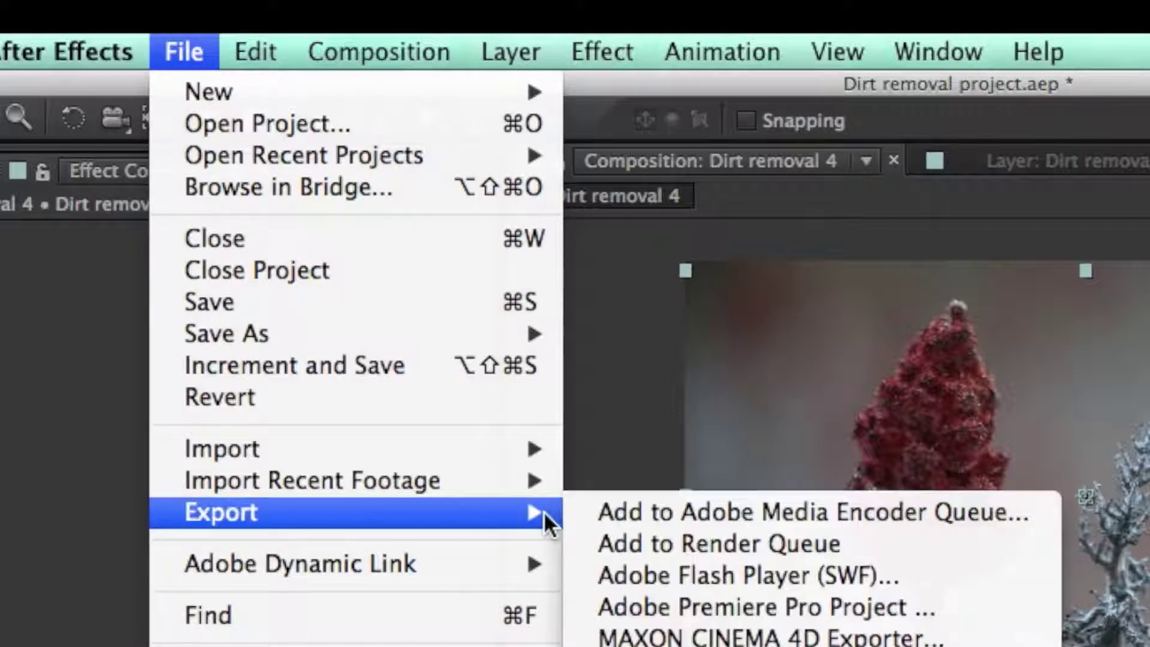
pyautogui.click(635, 545)
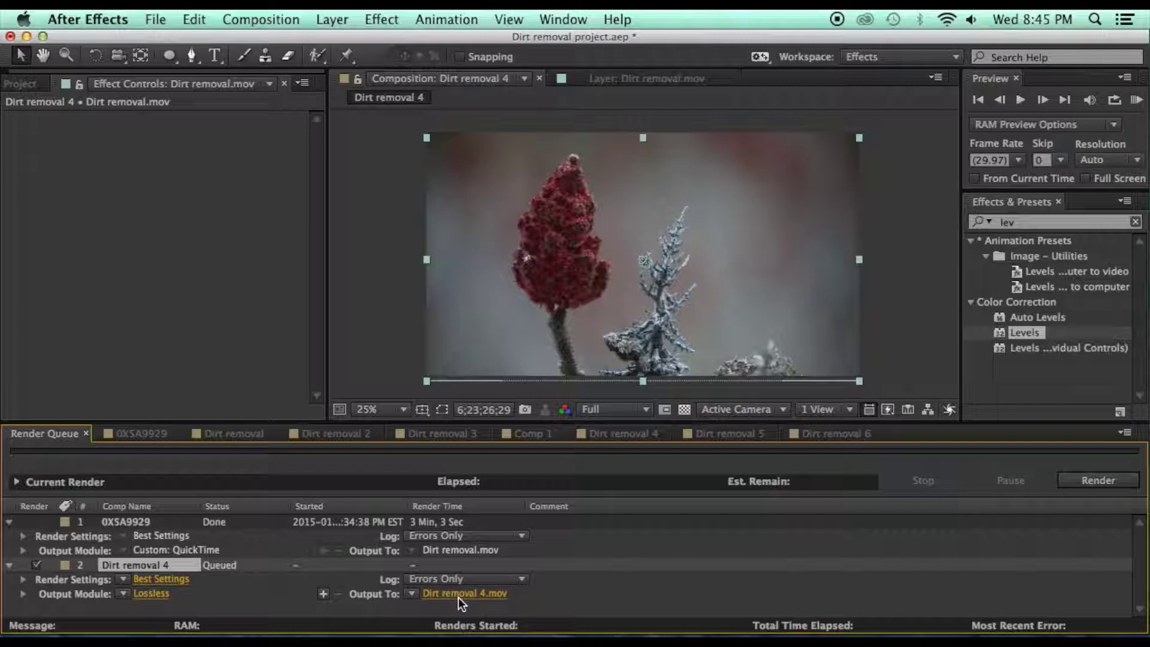
pyautogui.click(458, 598)
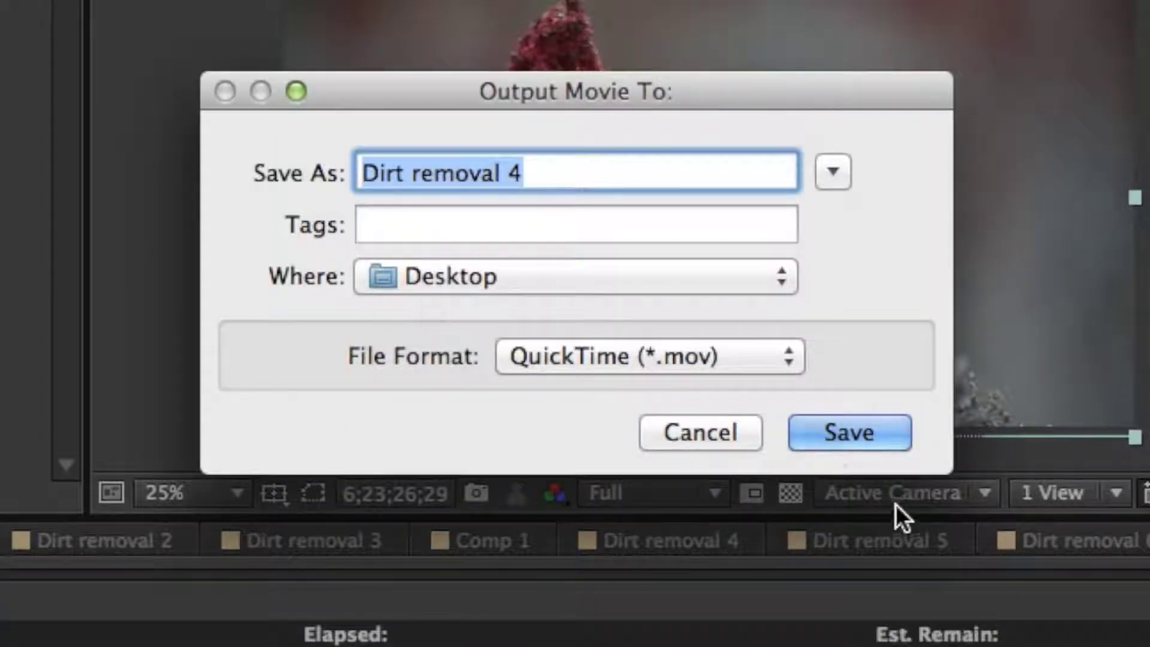
pyautogui.click(844, 426)
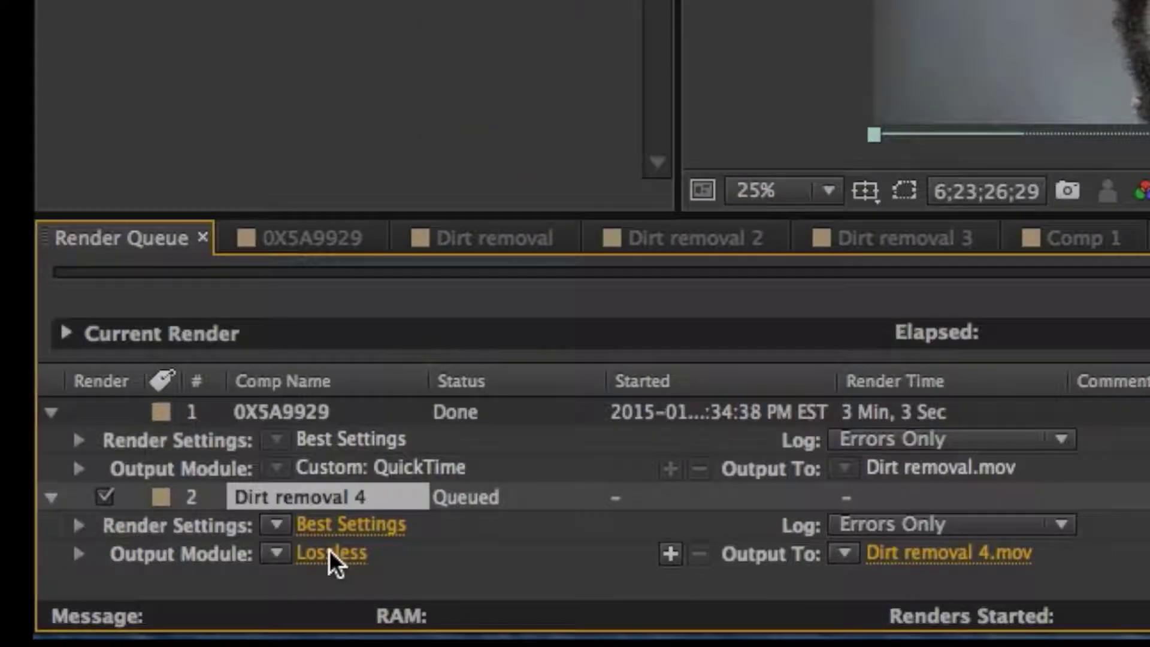
# Step: Set the video codec of the Dirt removal 4 output module to Apple ProRes 422 (HQ)
pyautogui.click(329, 549)
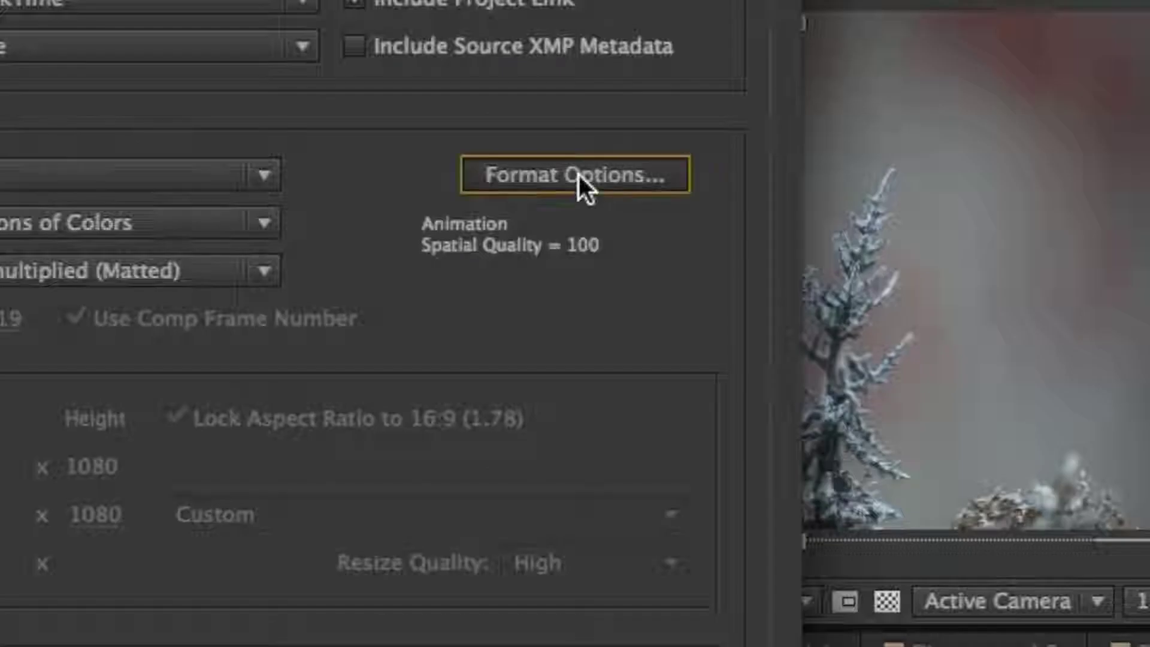
pyautogui.click(540, 212)
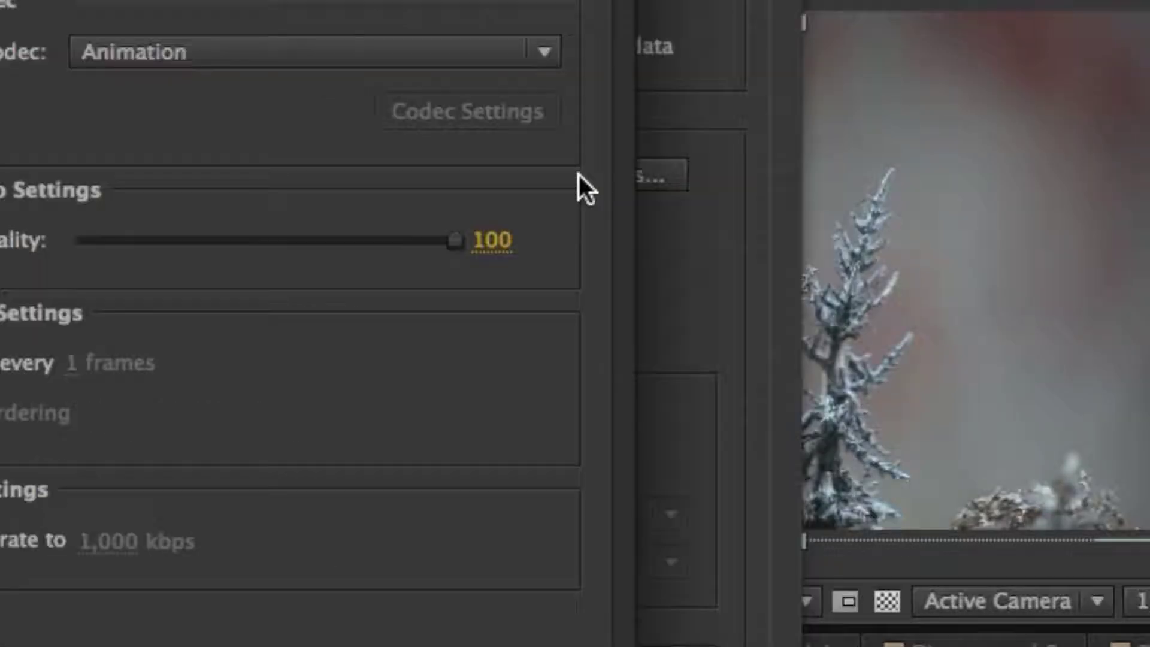
pyautogui.click(416, 49)
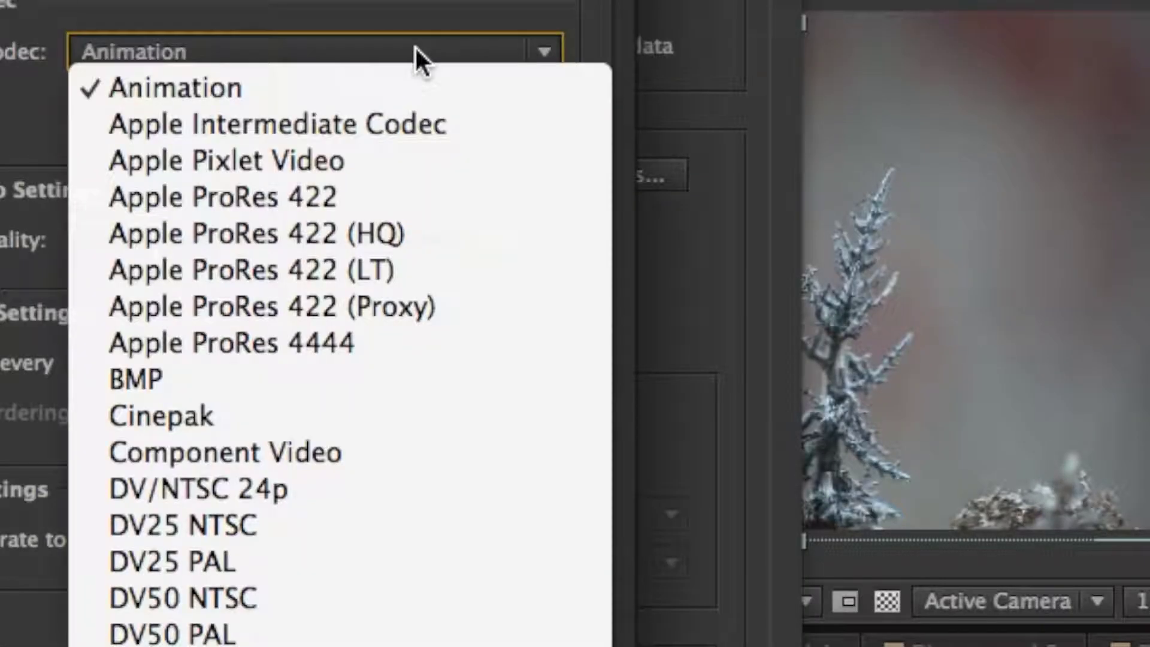
pyautogui.click(364, 235)
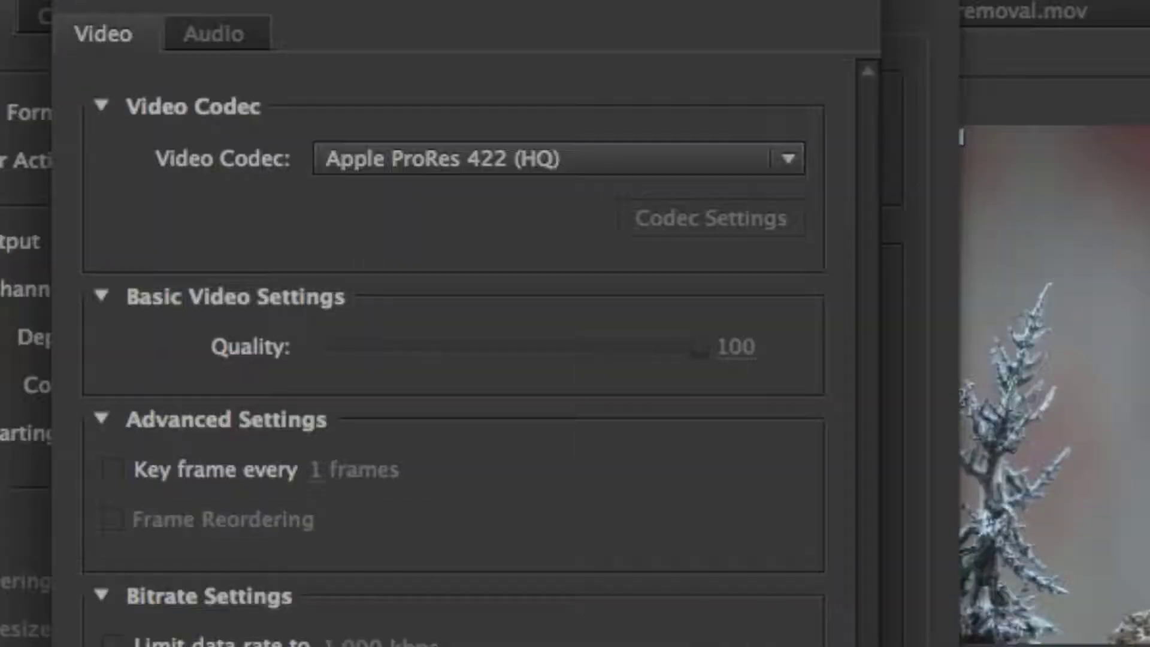
pyautogui.press('Return')
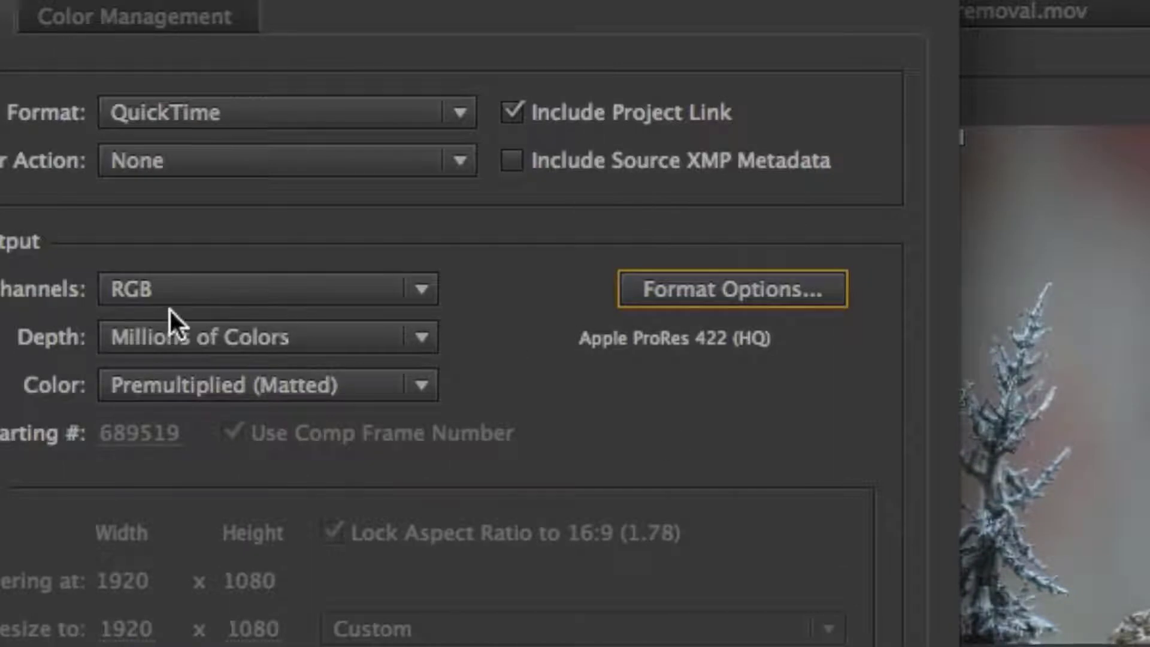
# Step: Confirm the output module with RGB channels and Premultiplied (Matted) color, and start rendering the queued composition
pyautogui.click(346, 291)
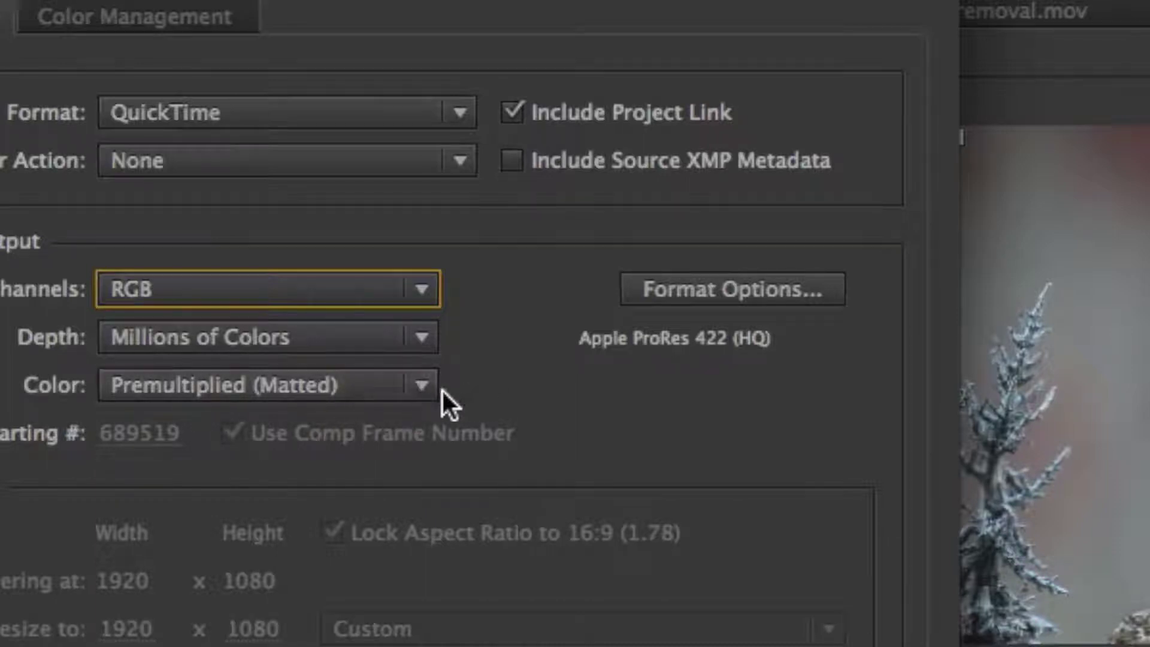
pyautogui.click(415, 387)
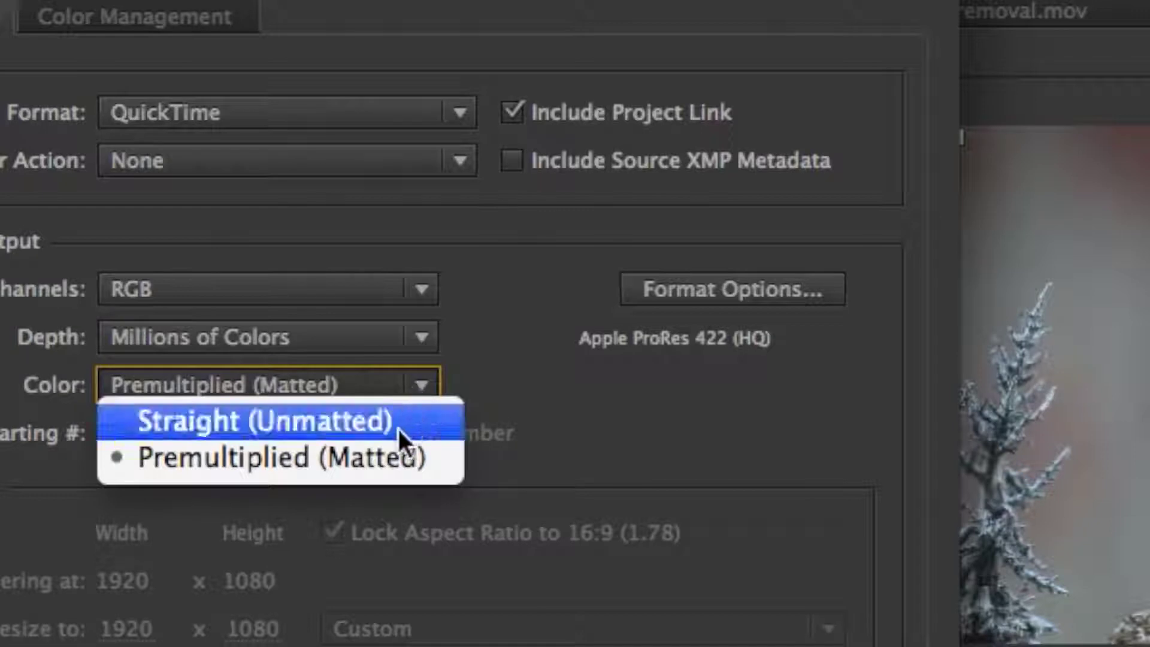
pyautogui.click(400, 389)
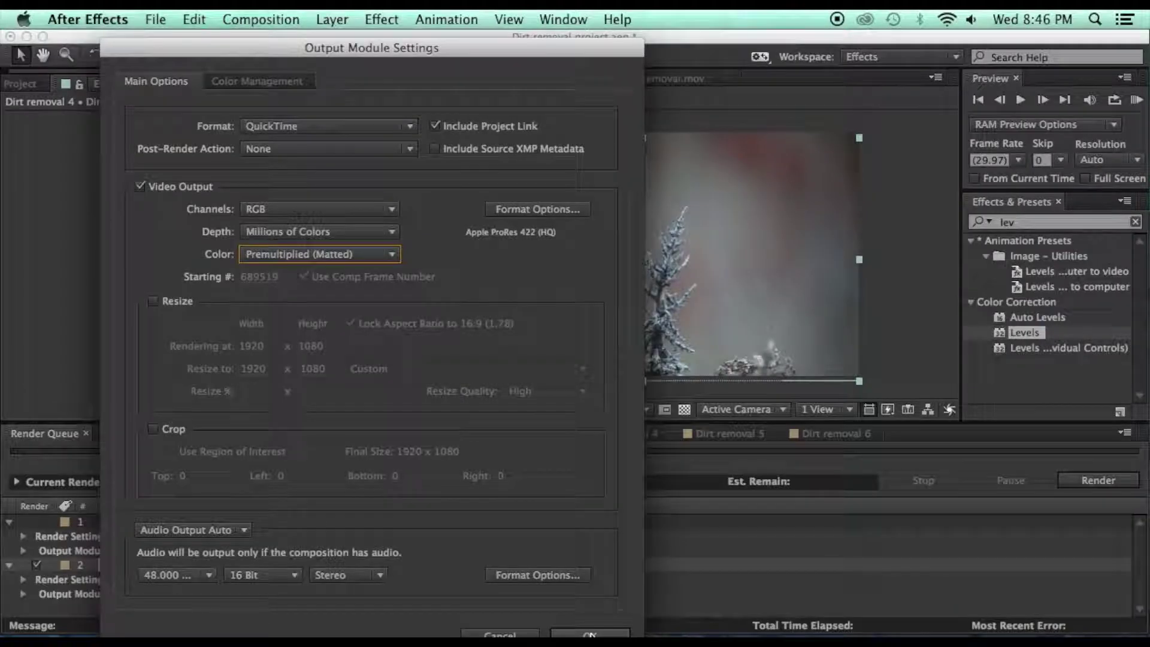
pyautogui.press('Return')
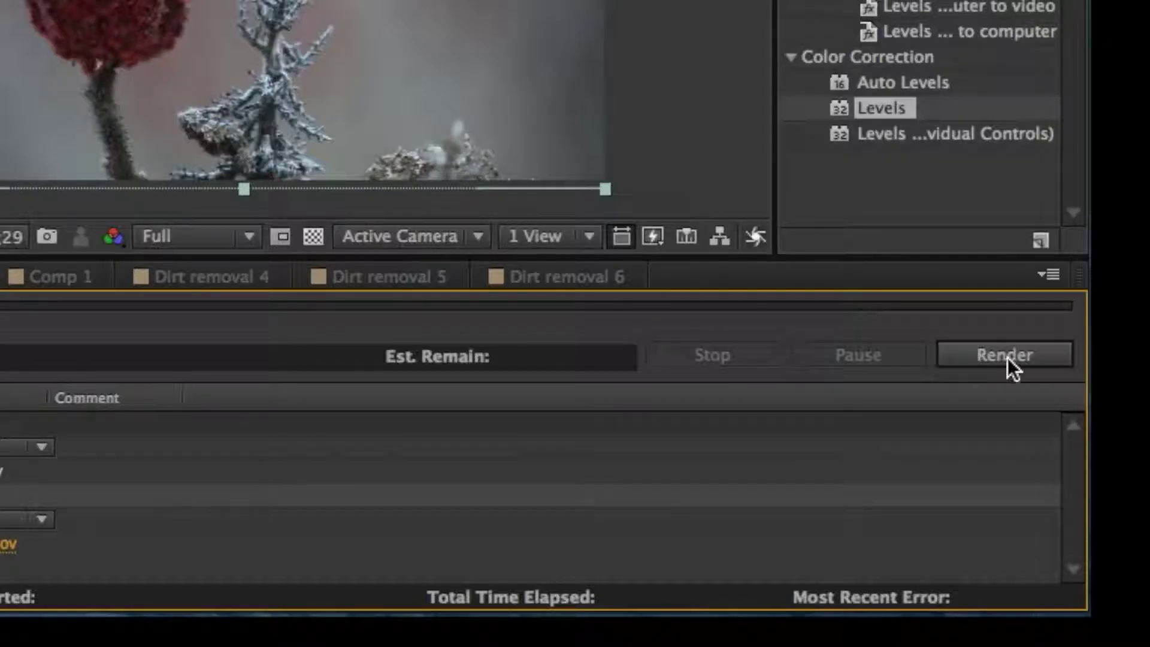
pyautogui.click(1012, 356)
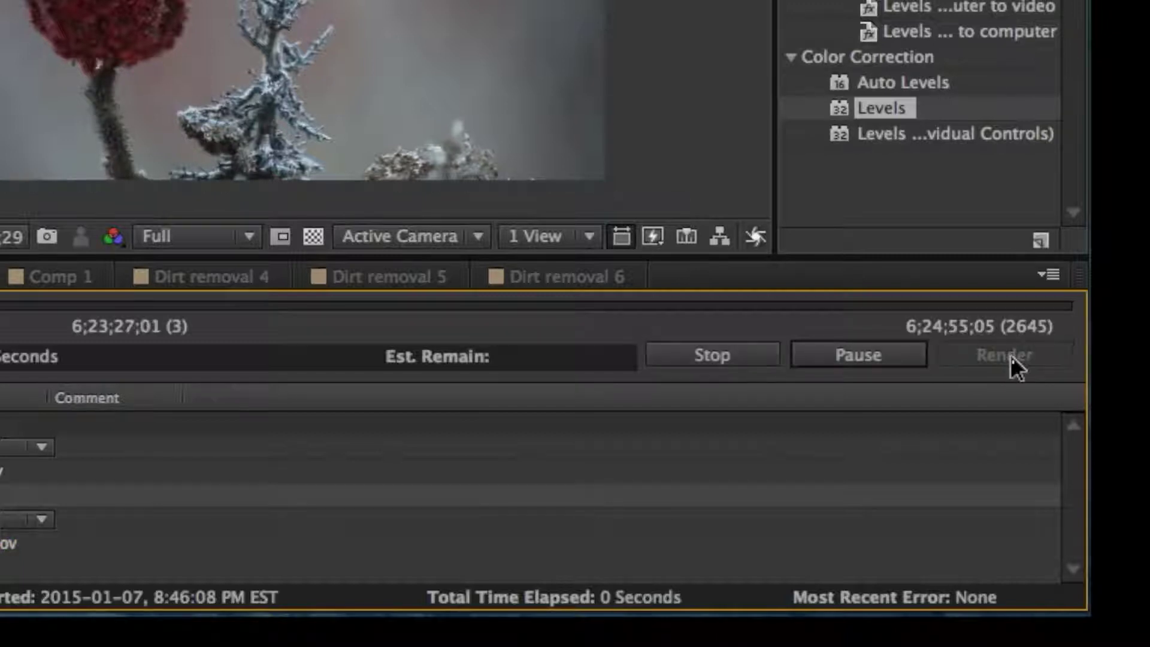